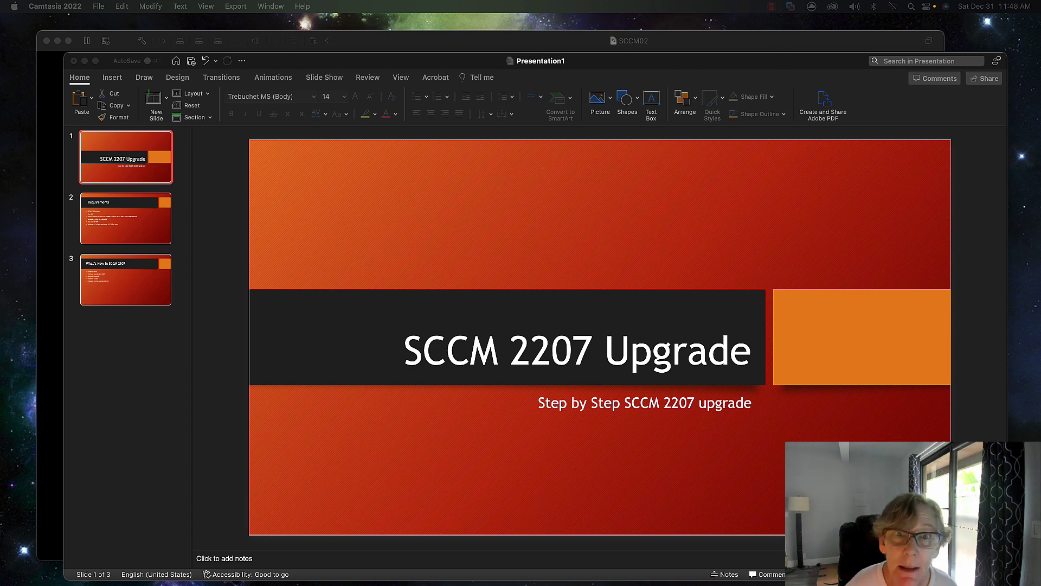
Bring the 'SCCM 2207 Upgrade' PowerPoint deck to the front.
click(112, 333)
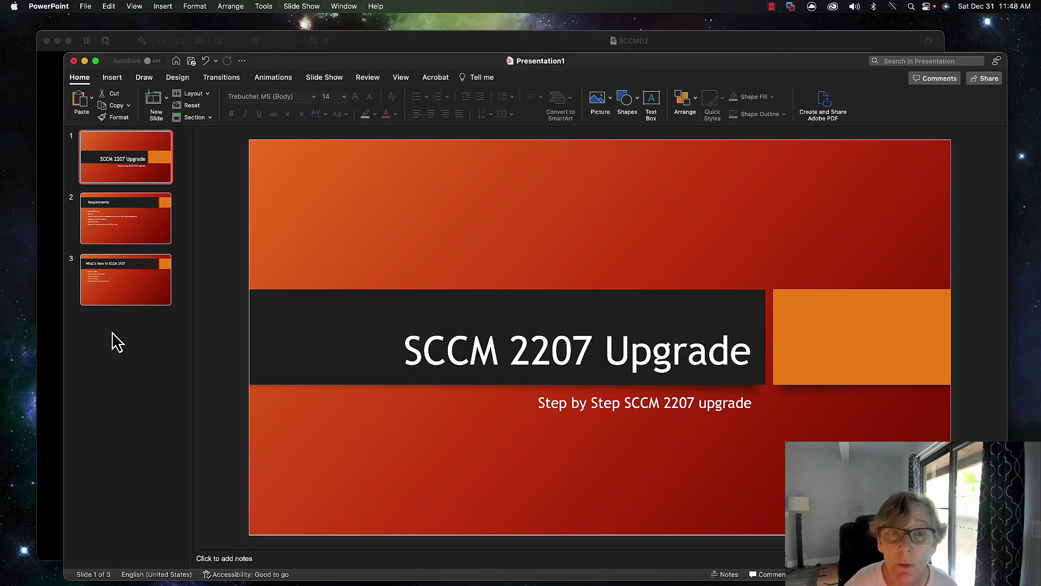
Show slide 2, 'Requirements', with its six upgrade prerequisites.
click(120, 223)
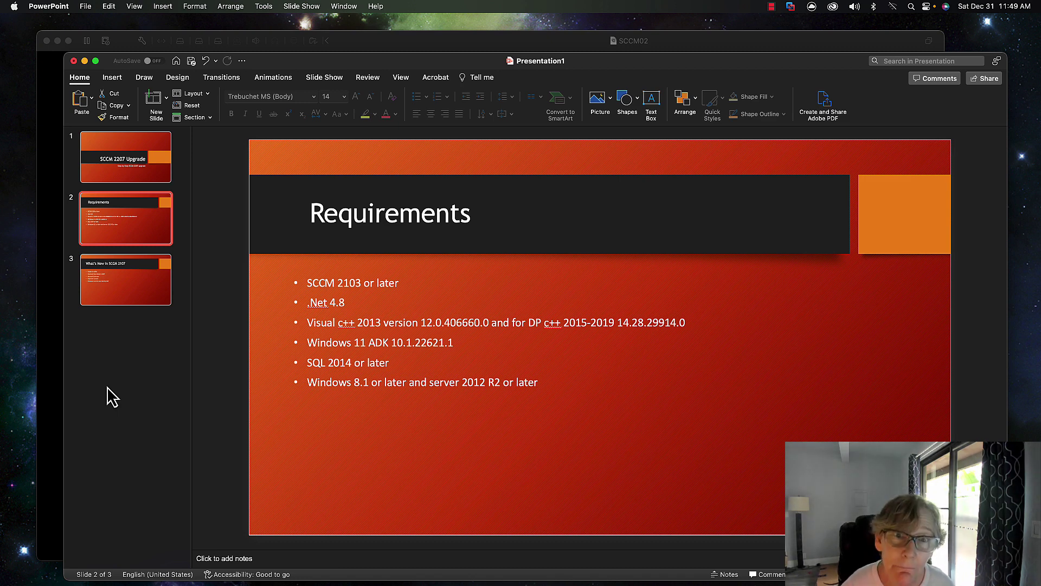
Change slide 3's title version from 2107 to 2207.
click(132, 283)
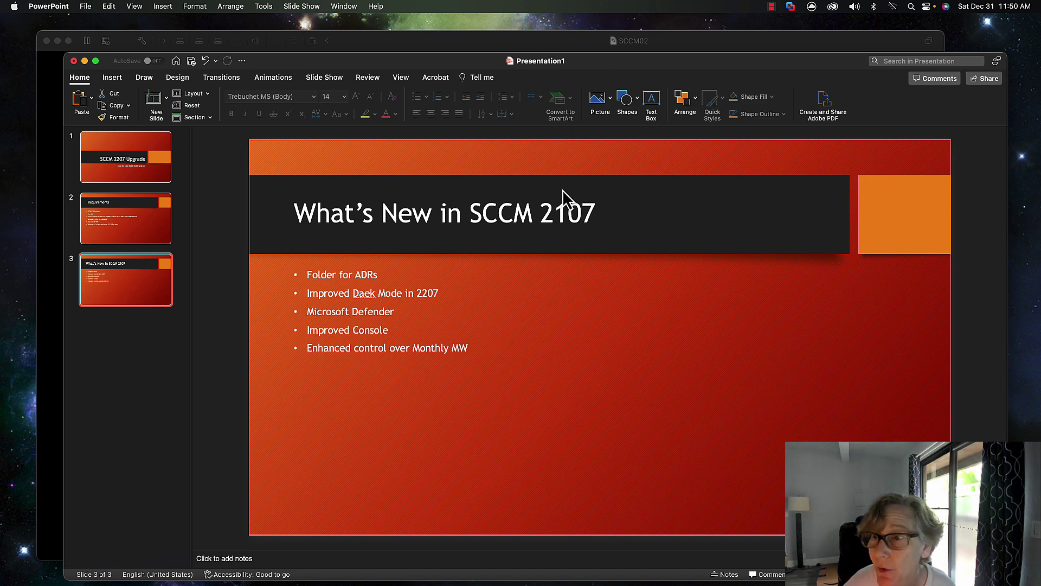
click(567, 215)
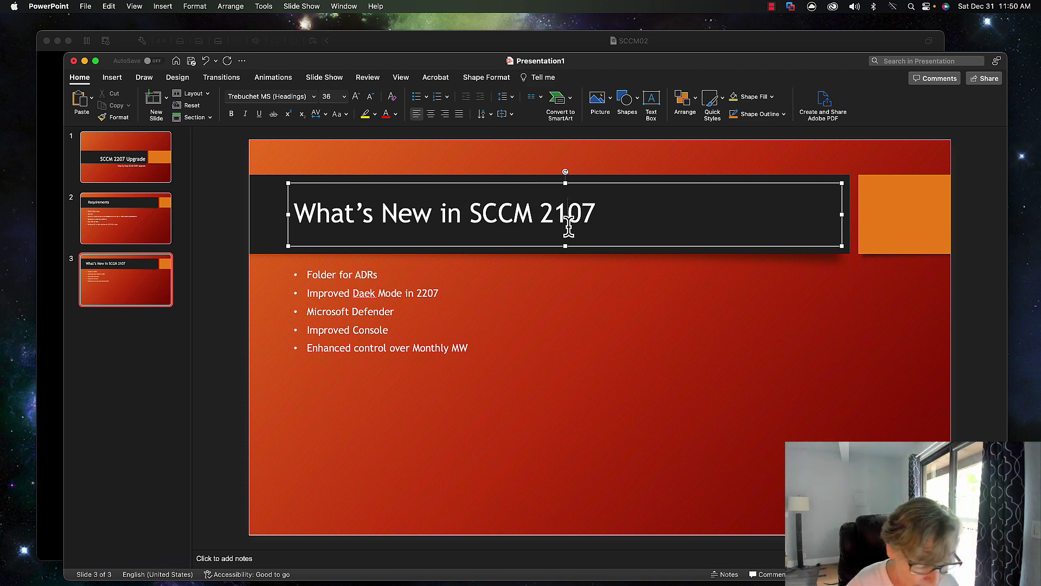
key(BackSpace)
text(2)
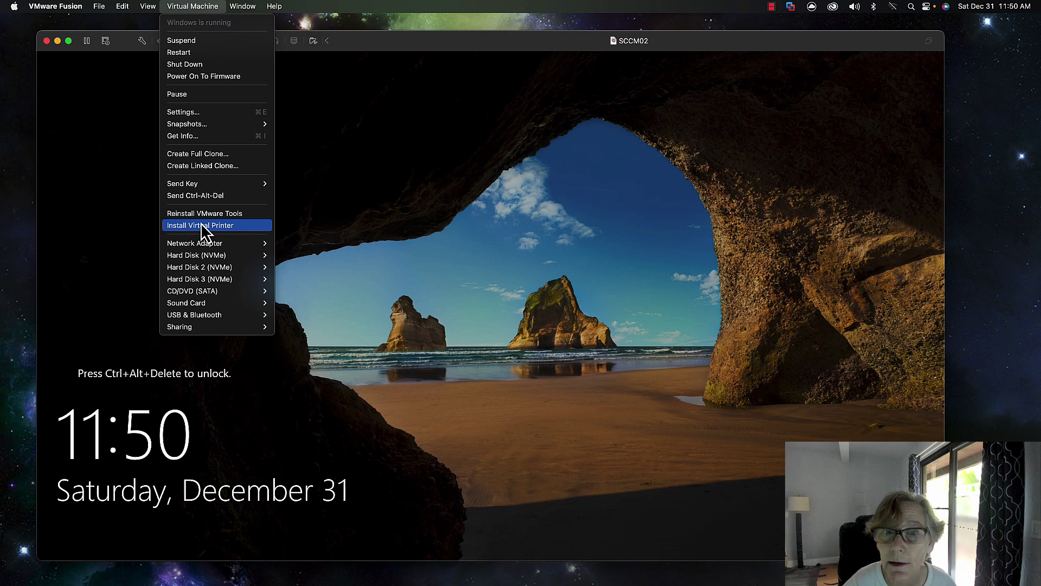
Sign in to the SCCM02 virtual machine with the administrator password.
click(202, 195)
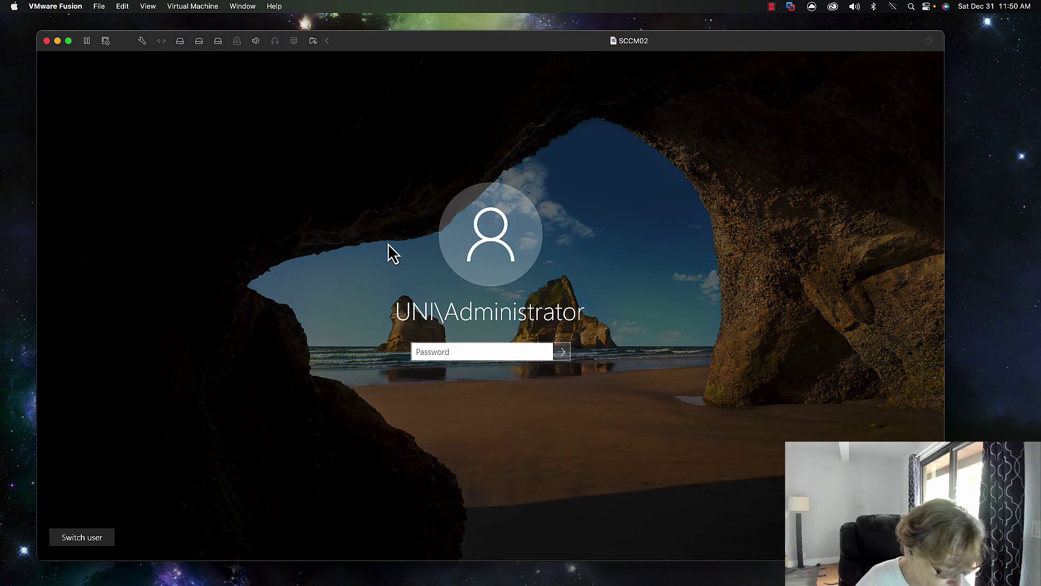
text(********)
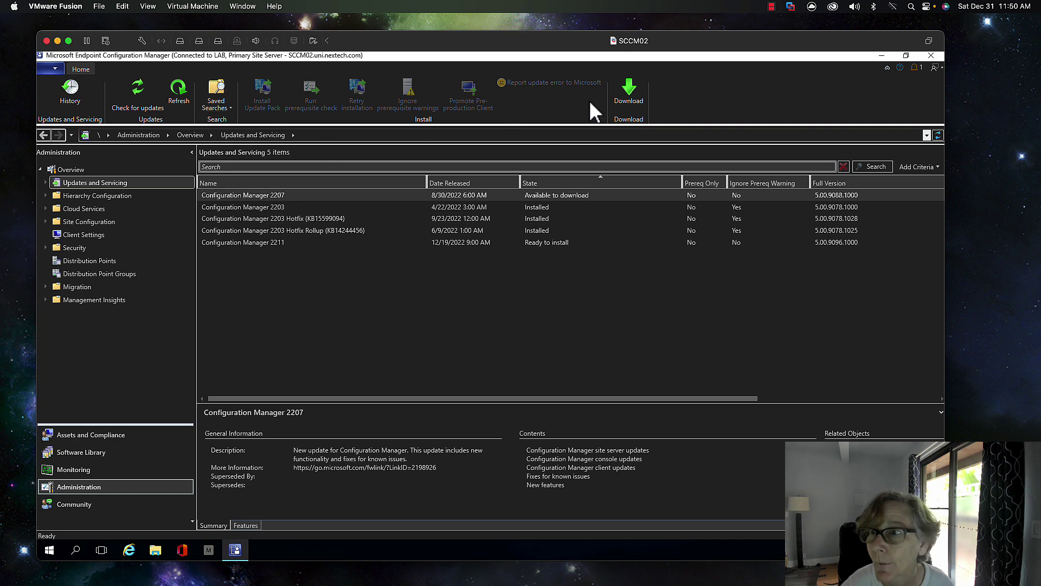
Download Configuration Manager 2207, confirming the prompts, then briefly check the File menu options.
click(629, 93)
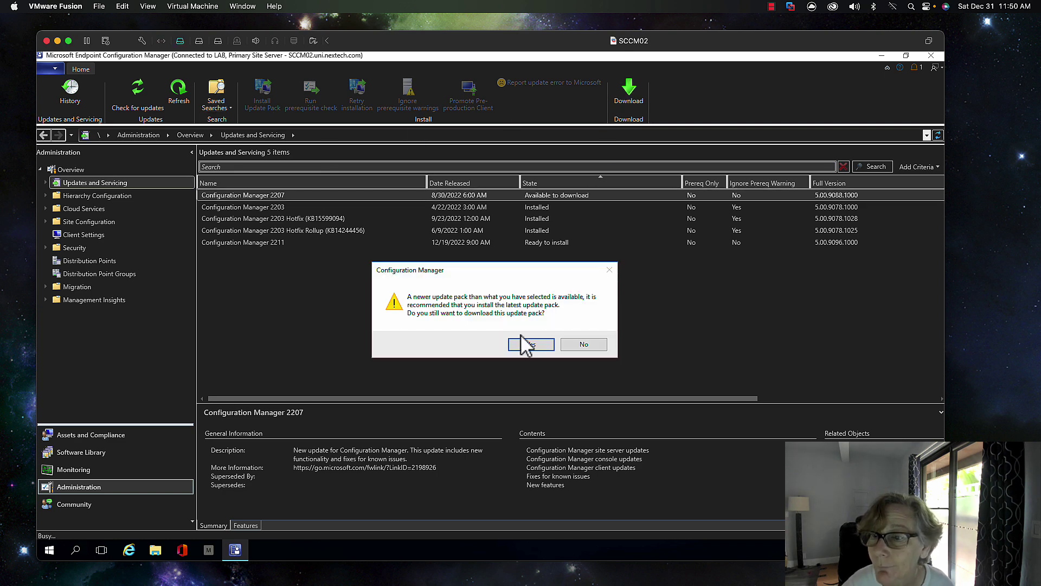
click(529, 344)
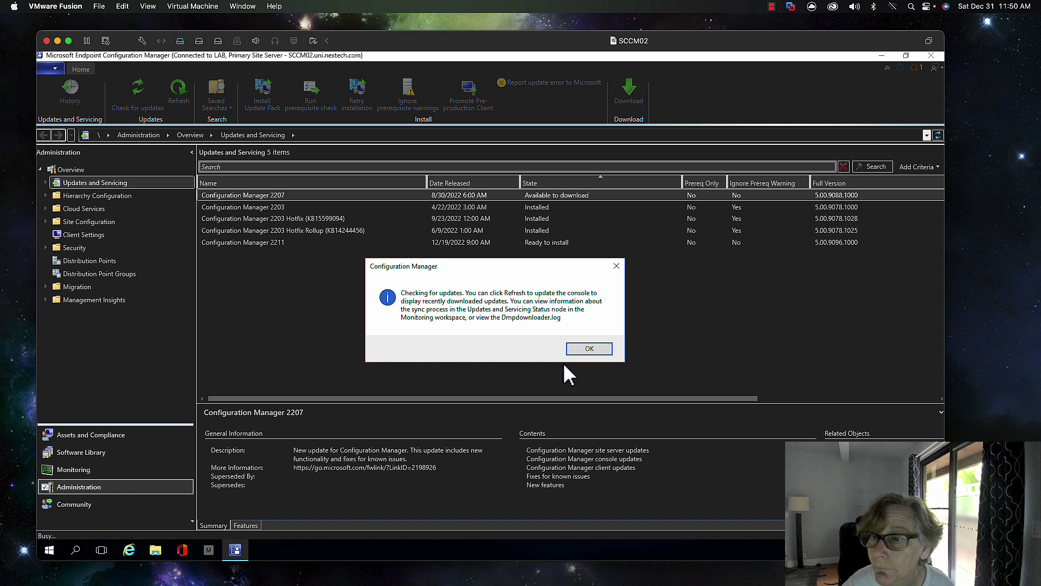
click(583, 352)
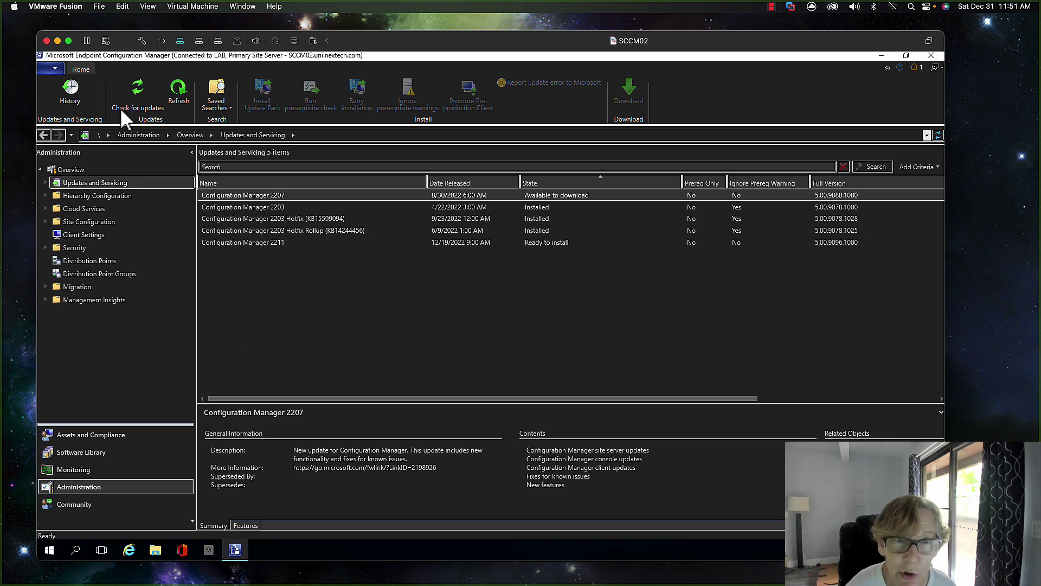
click(55, 67)
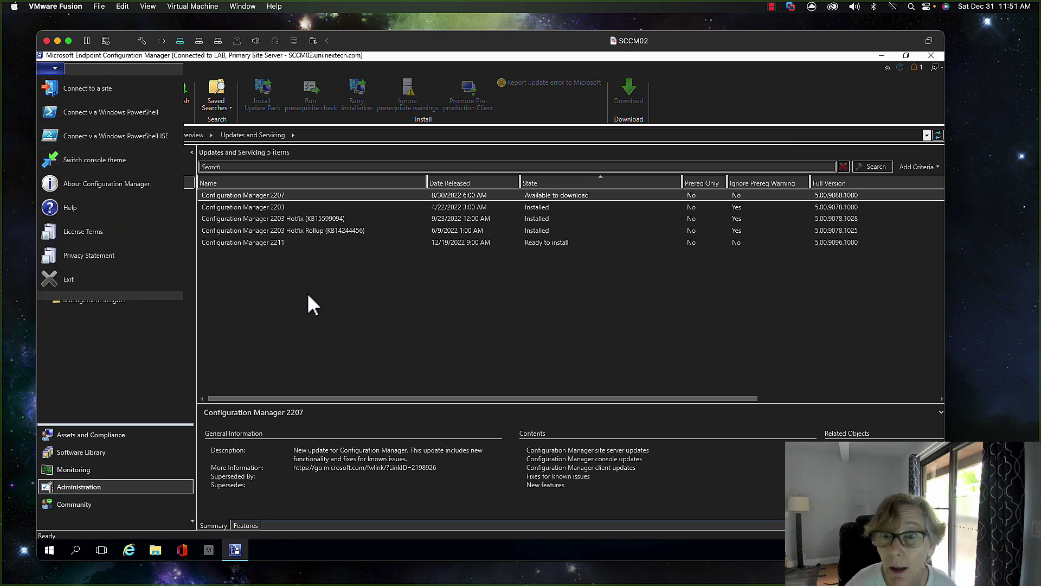
click(302, 355)
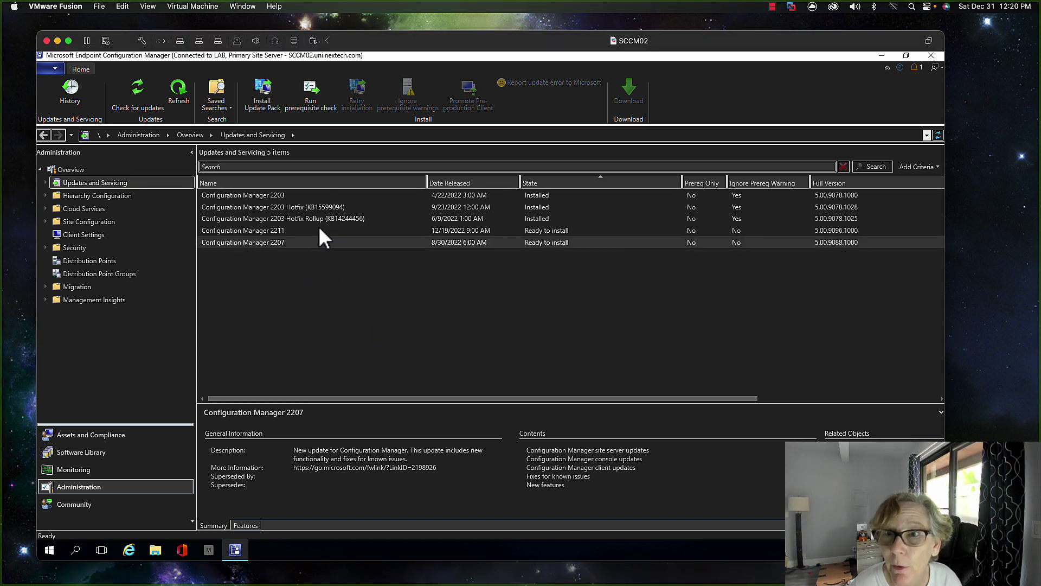
Run the 2207 prerequisite check and view its installation status under Monitoring.
click(316, 105)
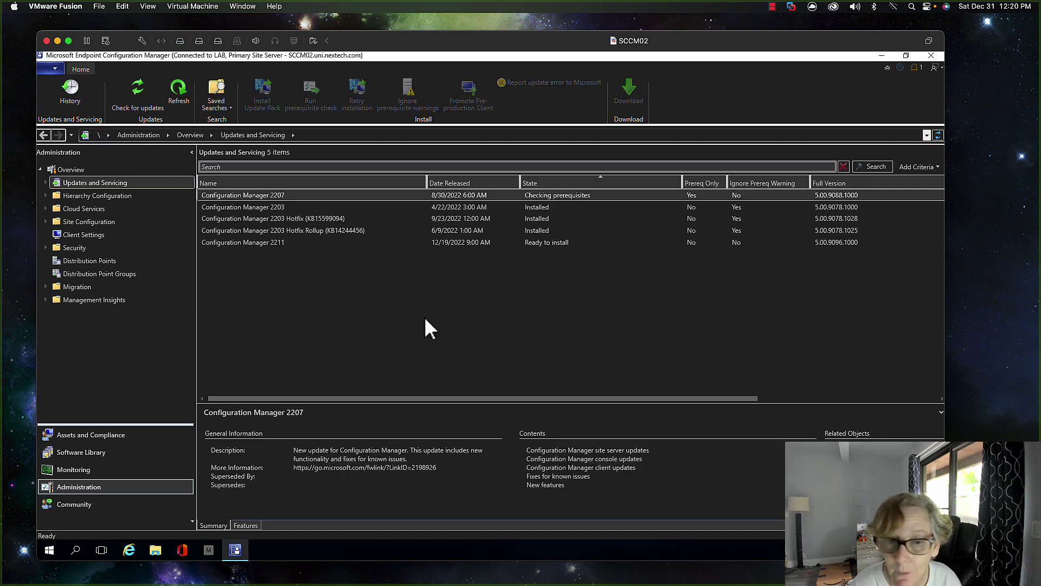
click(103, 468)
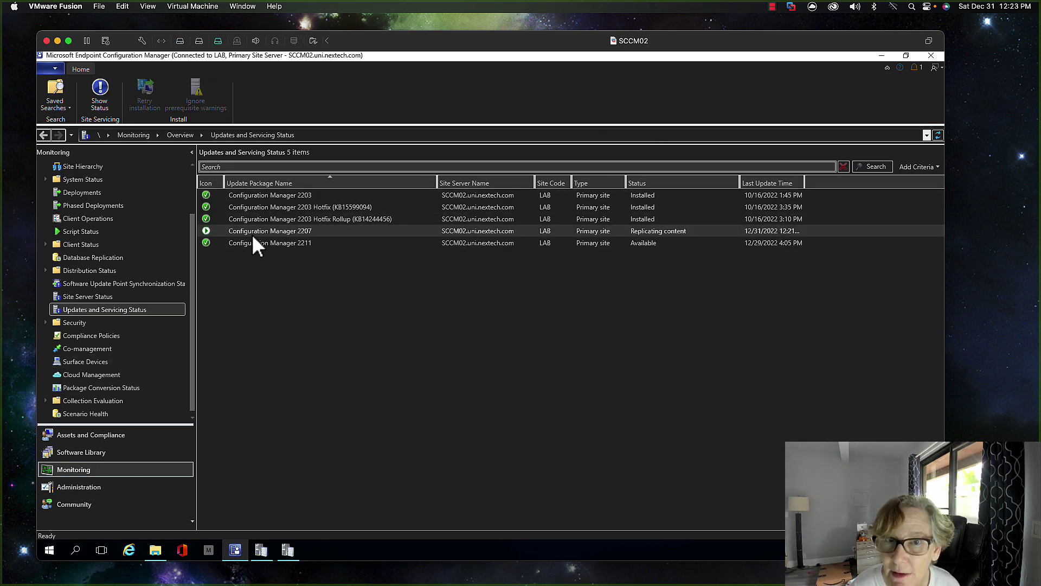
click(101, 89)
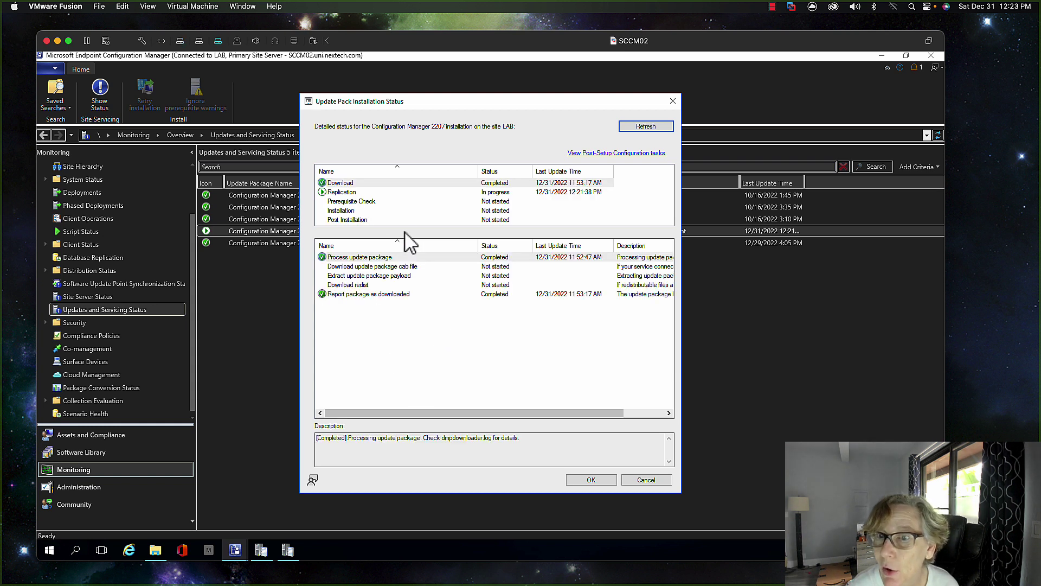
click(368, 194)
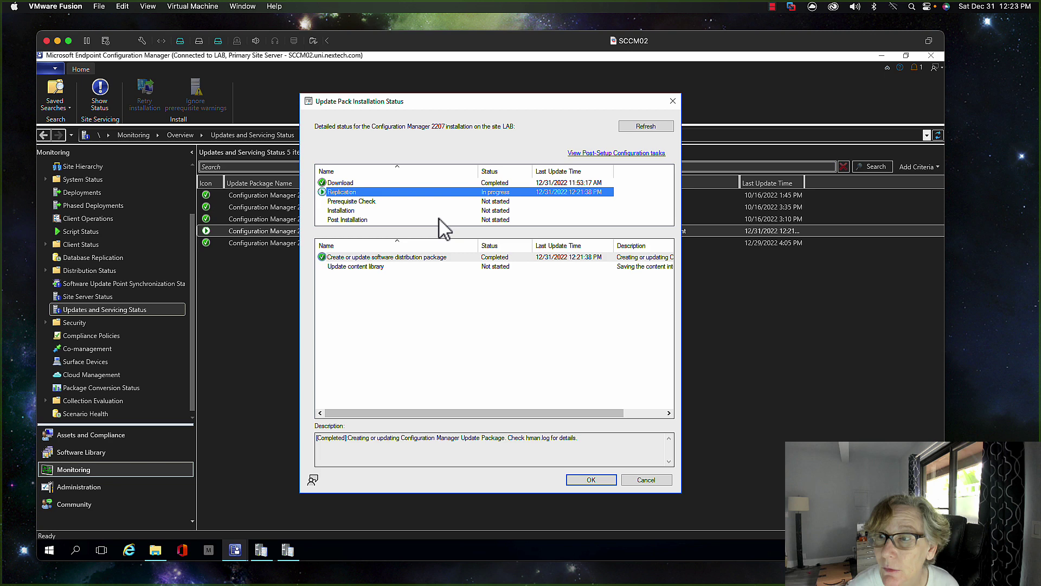
click(289, 561)
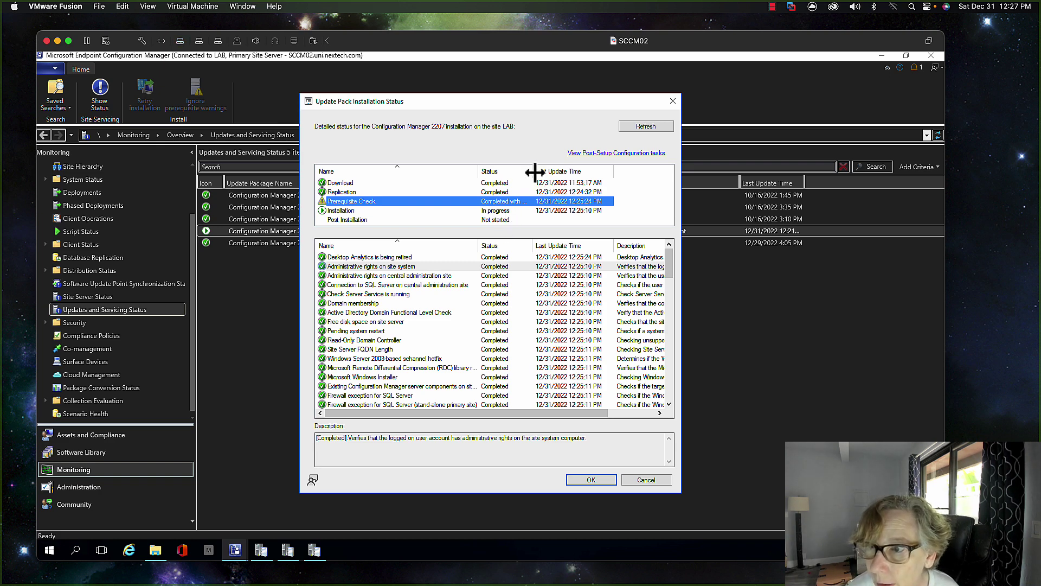
Widen the status columns, read the SQL change tracking backlog warning, and close the status window.
drag(528, 173, 571, 180)
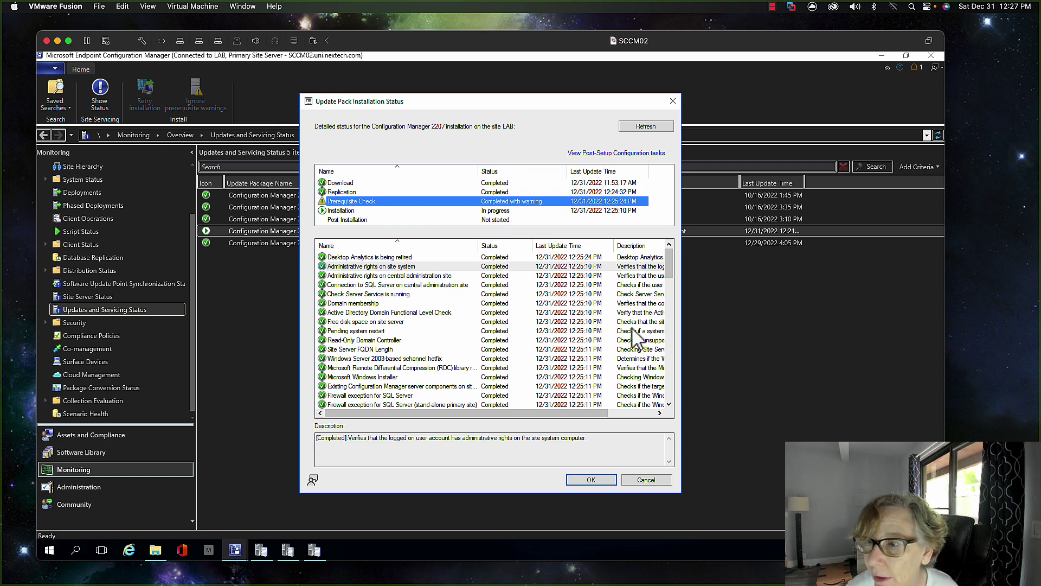
drag(669, 260, 668, 364)
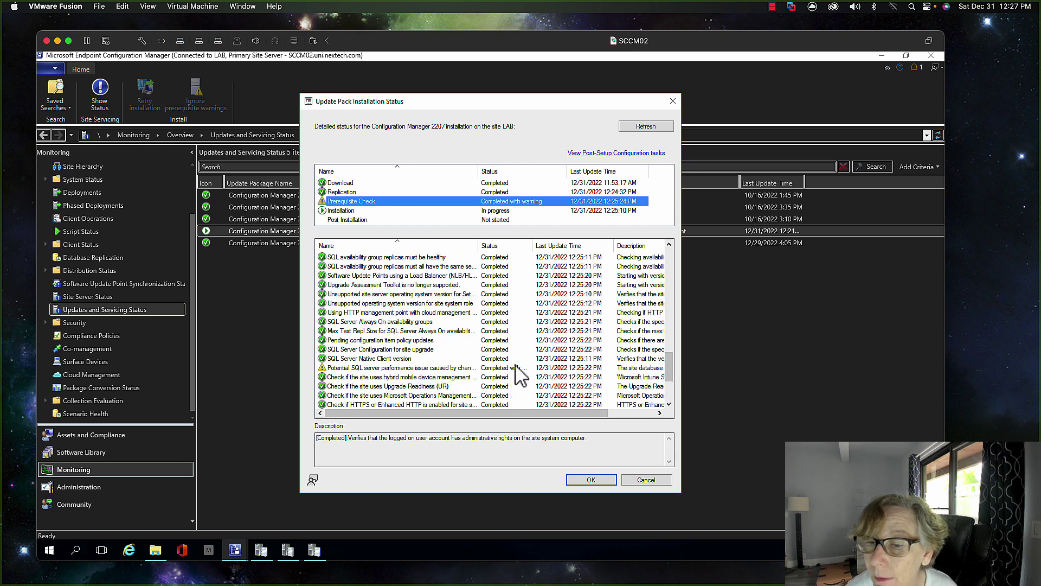
click(480, 368)
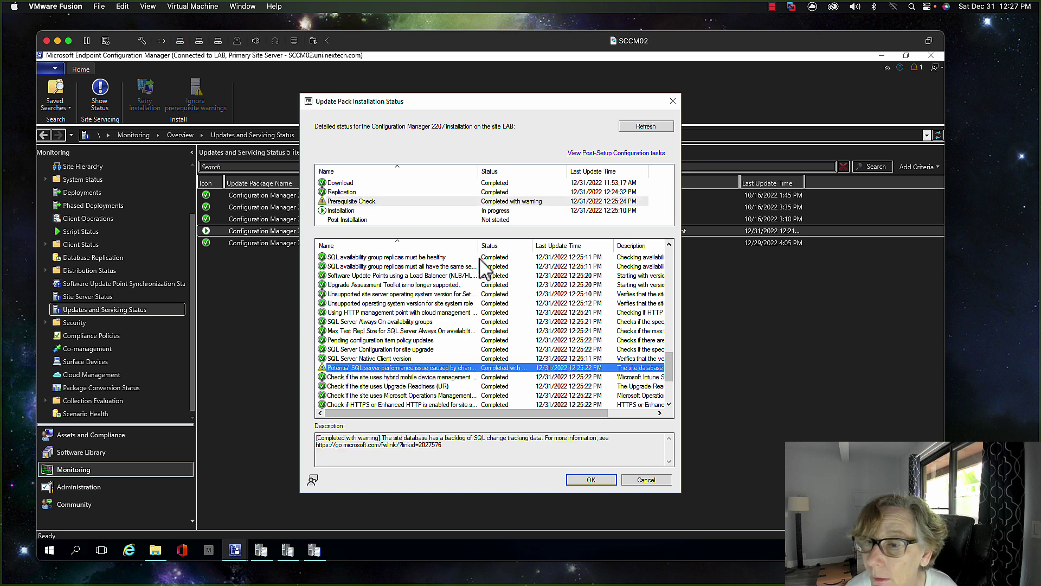
drag(479, 248, 525, 251)
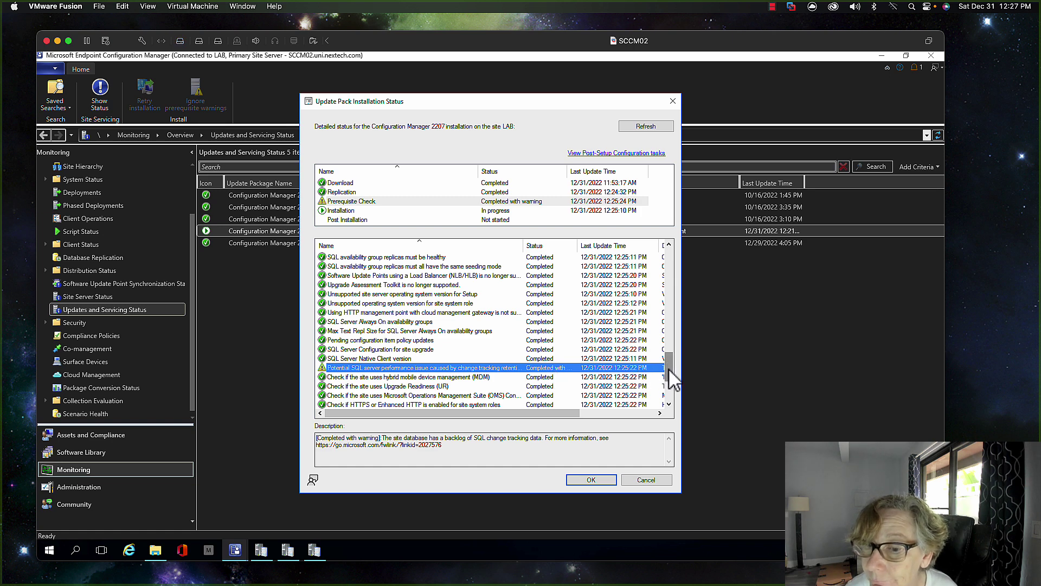
drag(668, 362, 679, 277)
click(590, 481)
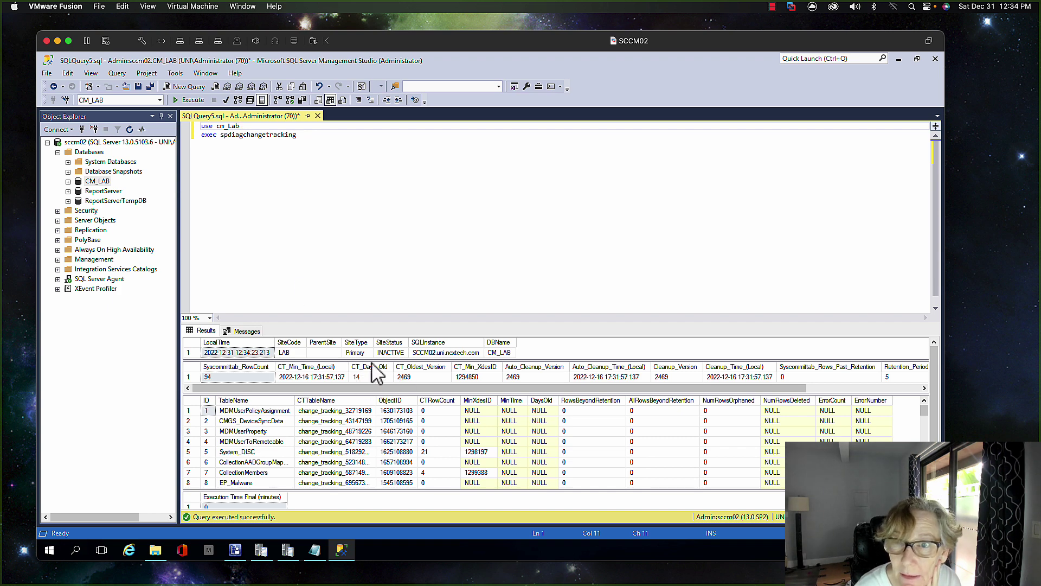
Copy the change tracking cleanup lines from the sptracking.txt notes.
click(315, 550)
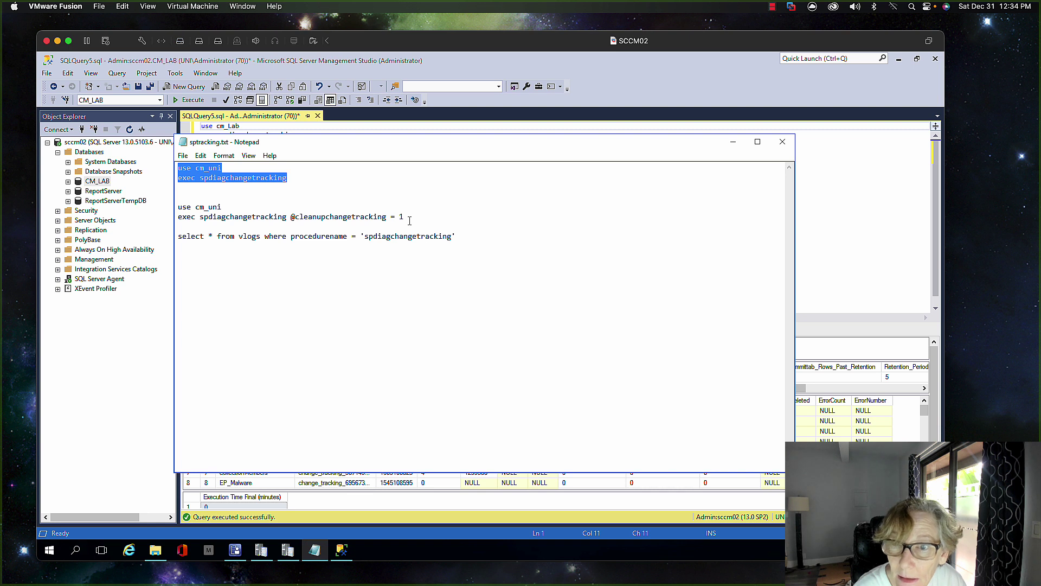
drag(406, 217, 171, 207)
key(ctrl+c)
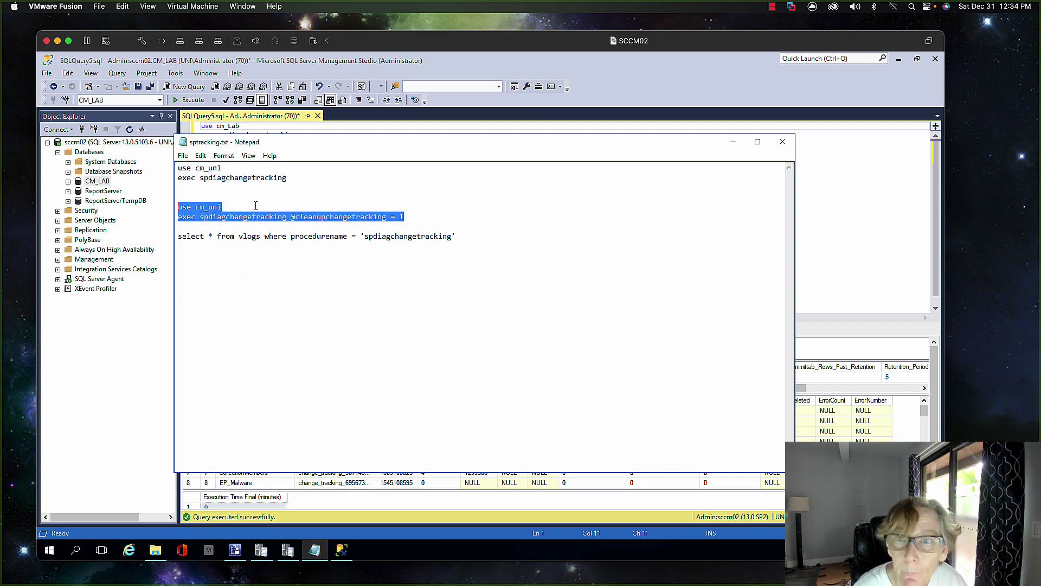
click(733, 143)
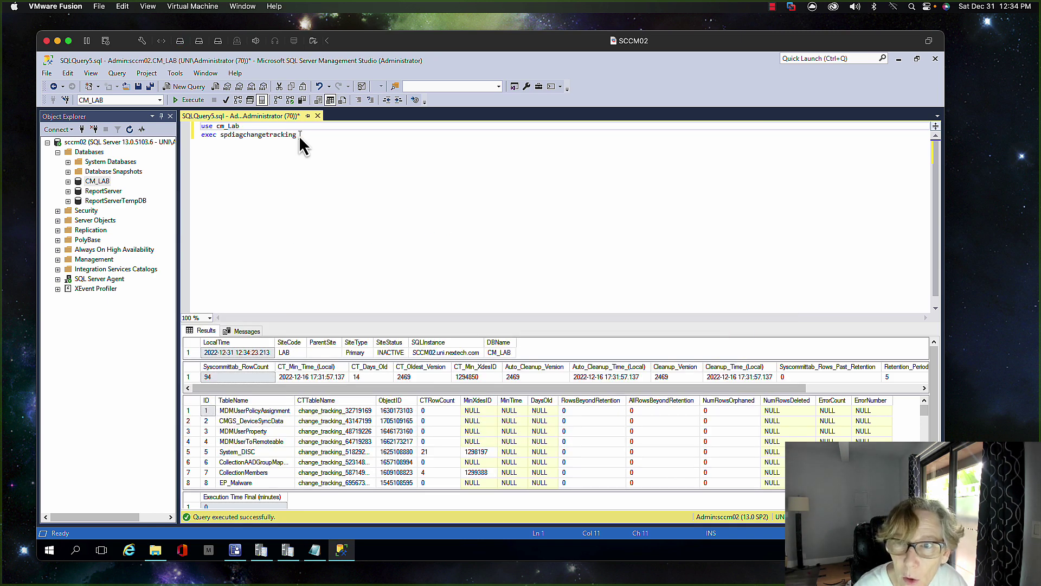
Paste the cleanup commands into the query, target cm_Lab, and close SSMS without saving.
drag(297, 135, 234, 130)
key(ctrl+a)
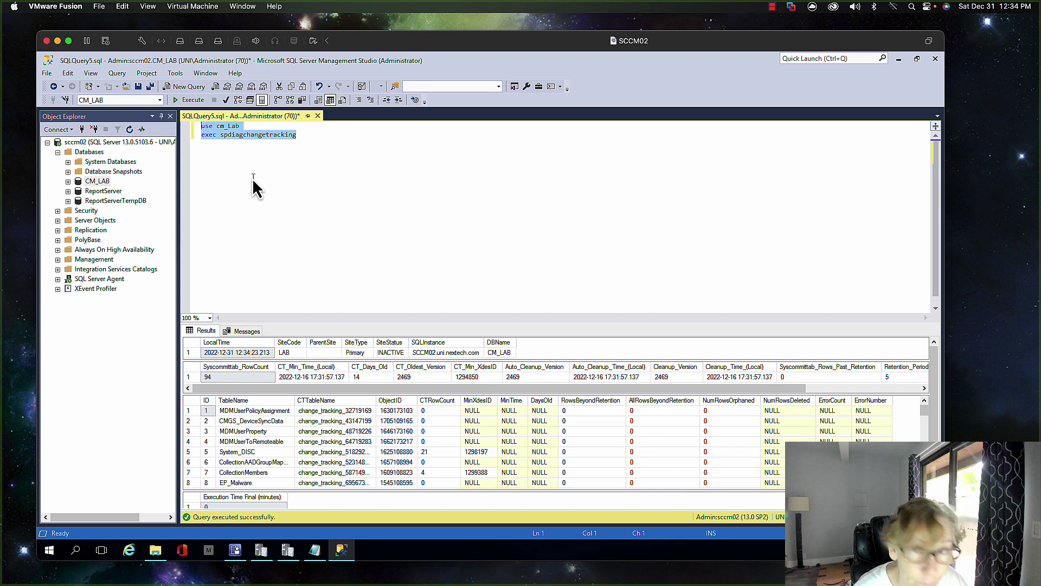
key(ctrl+v)
click(247, 124)
key(BackSpace)
key(BackSpace)
key(BackSpace)
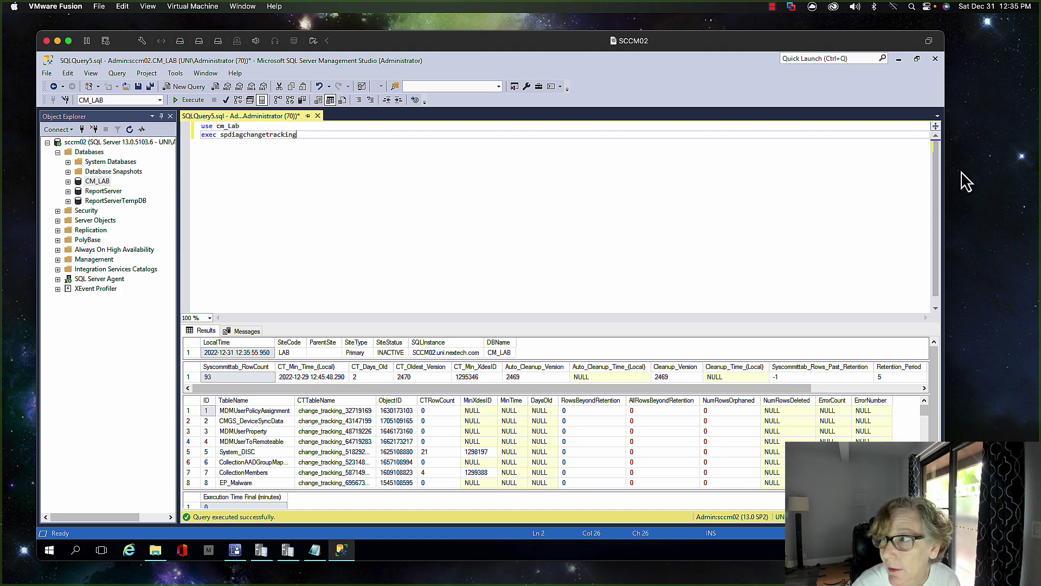
click(935, 58)
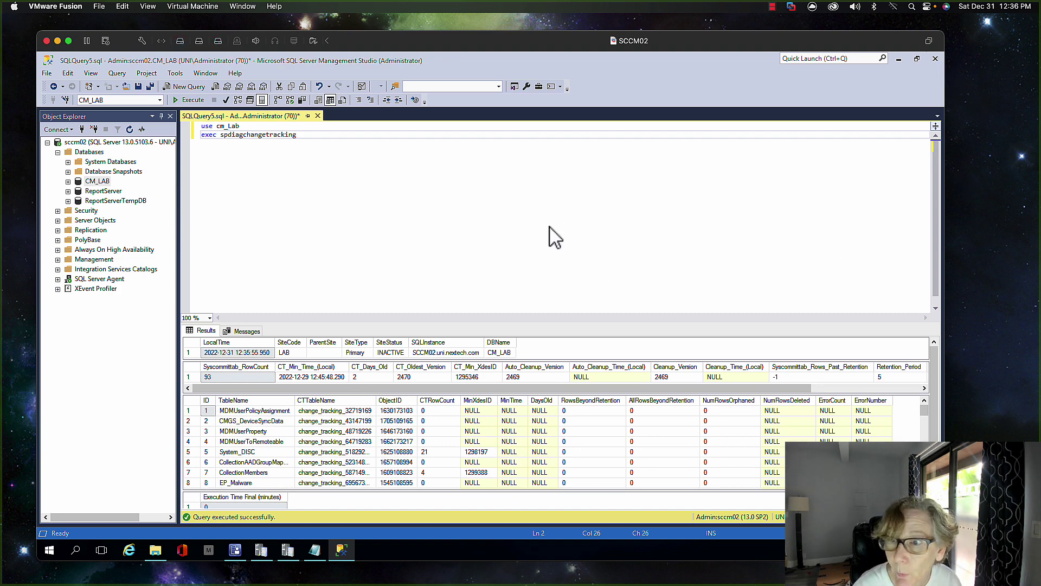
click(534, 365)
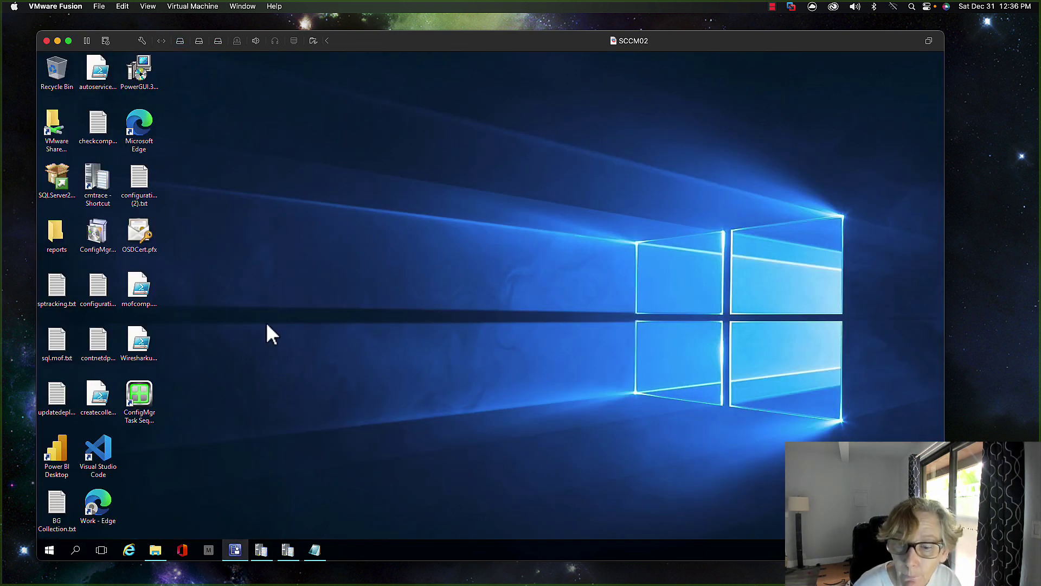
Rerun the prerequisite check on Configuration Manager 2207 until it shows Prerequisite check passed.
click(243, 549)
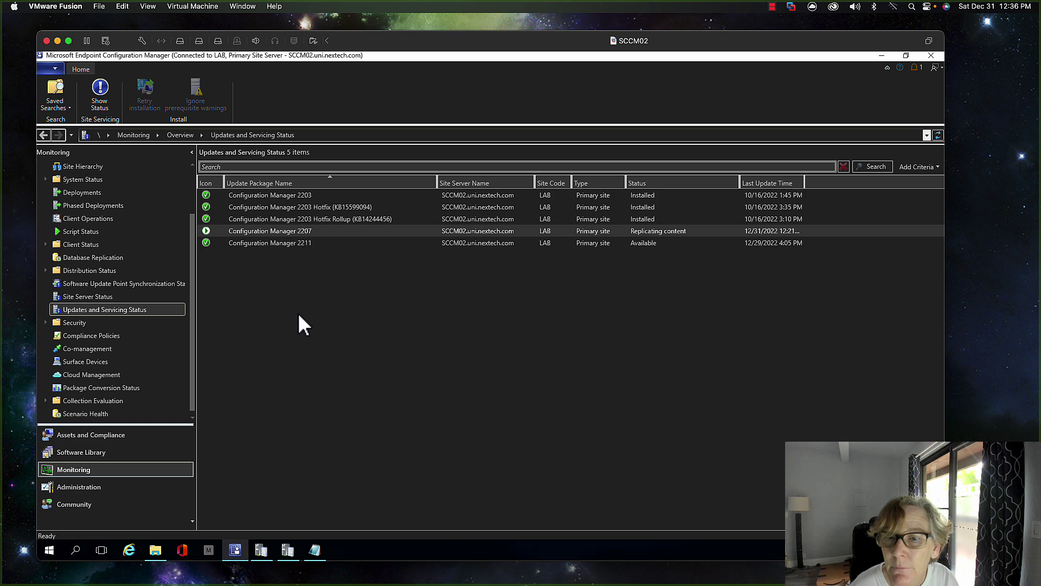
click(111, 488)
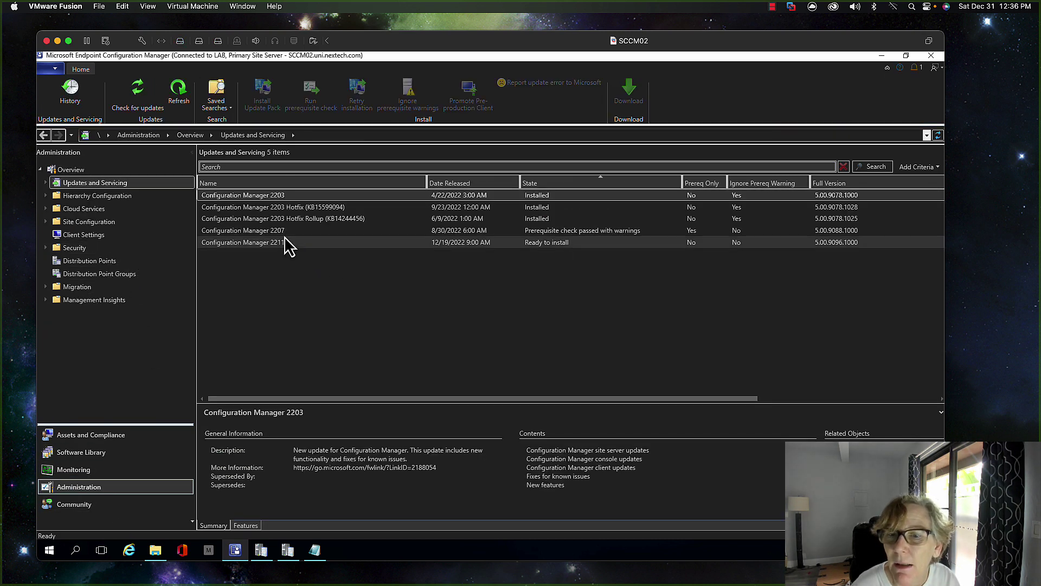
click(284, 232)
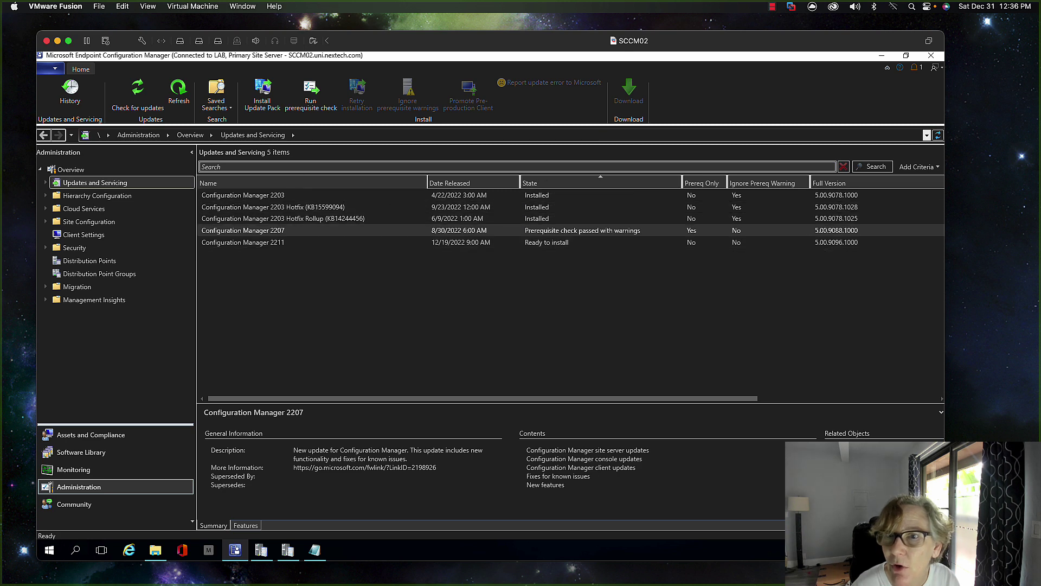
click(305, 103)
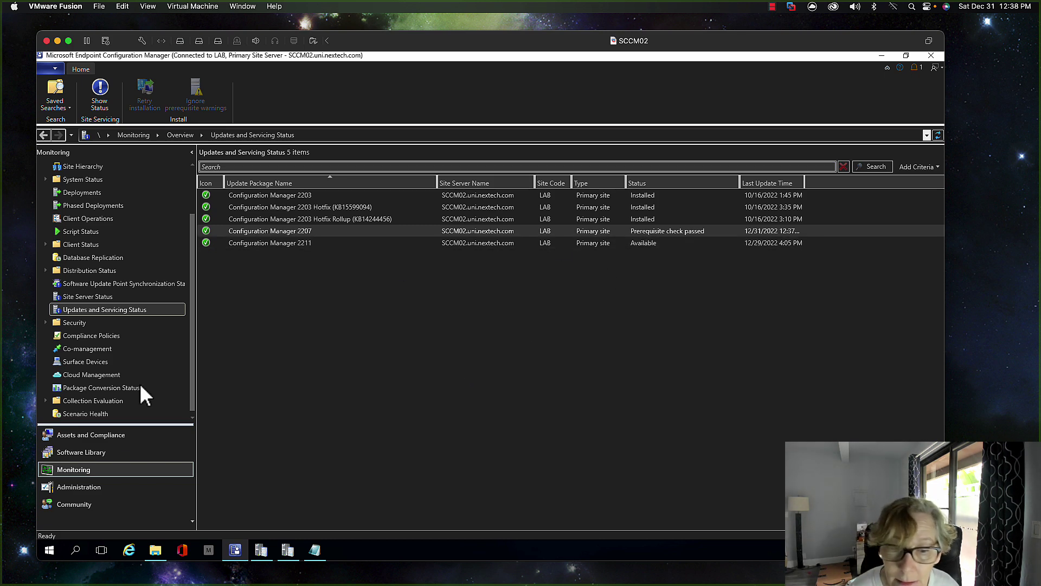
click(87, 487)
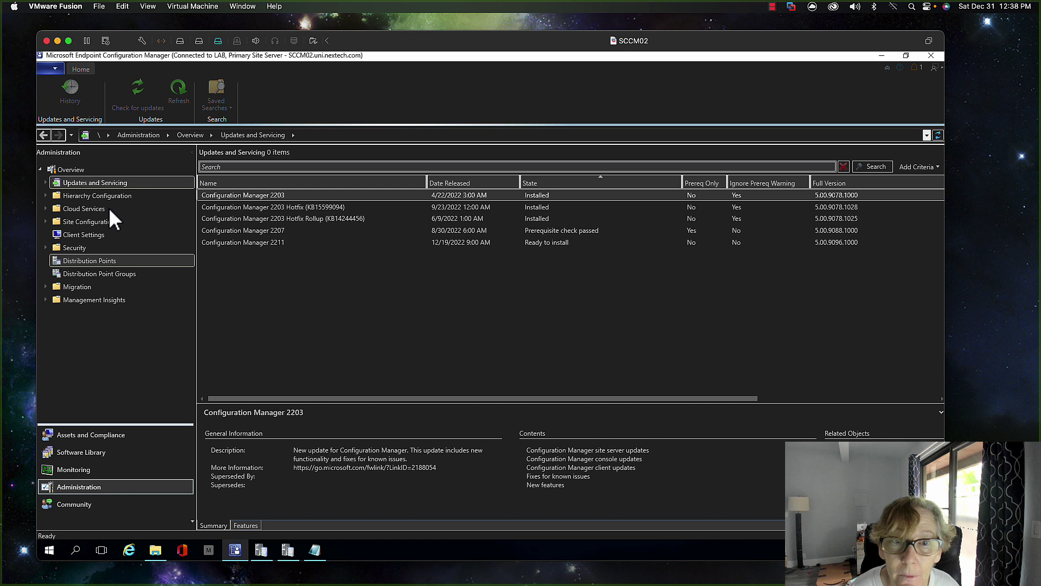
click(284, 232)
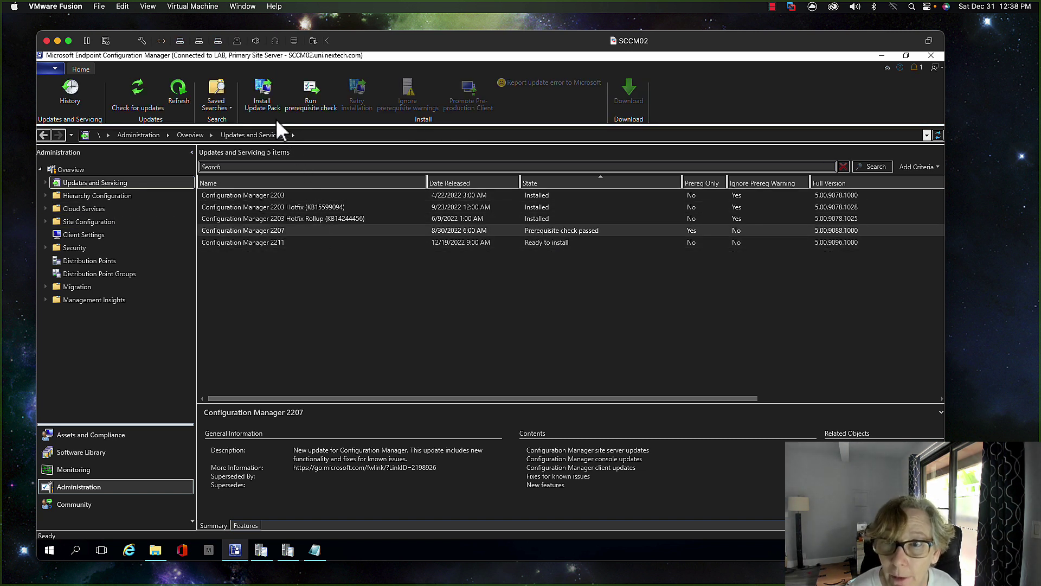
Run the 2207 Updates Wizard: ignore prerequisite warnings, keep default features and client options, accept license.
click(269, 104)
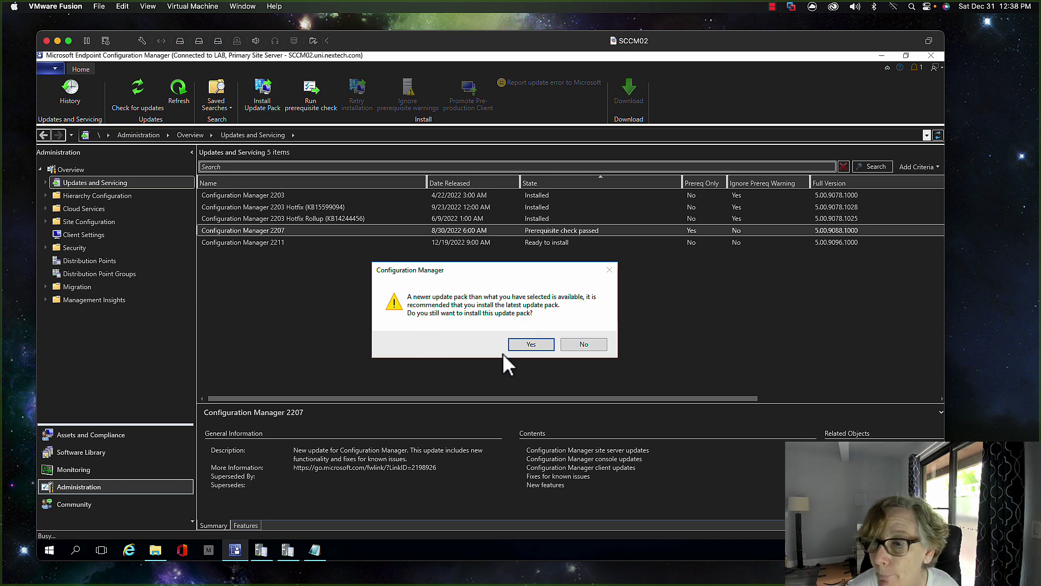
click(528, 347)
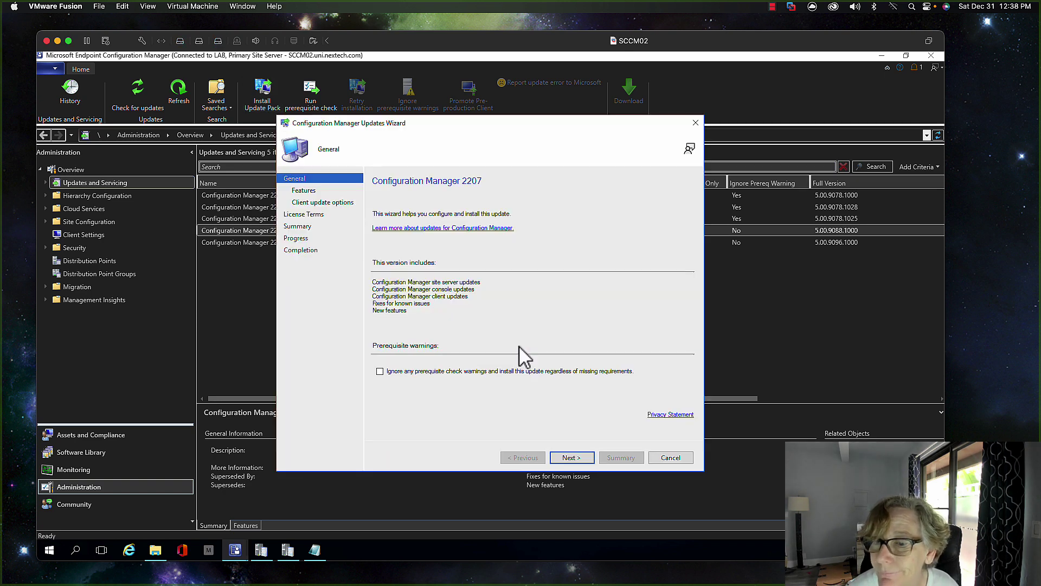
click(380, 371)
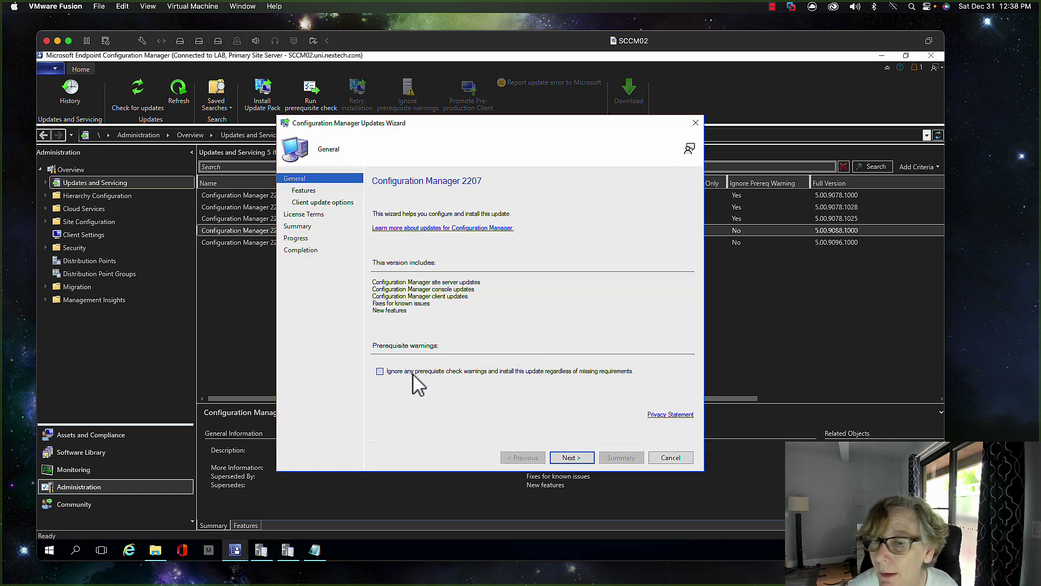
click(568, 458)
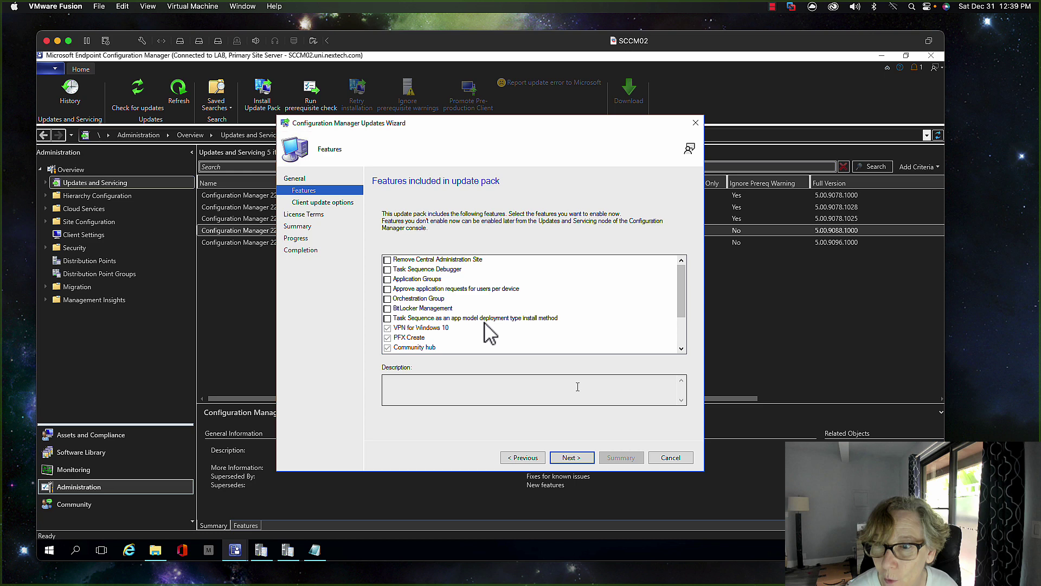
click(575, 455)
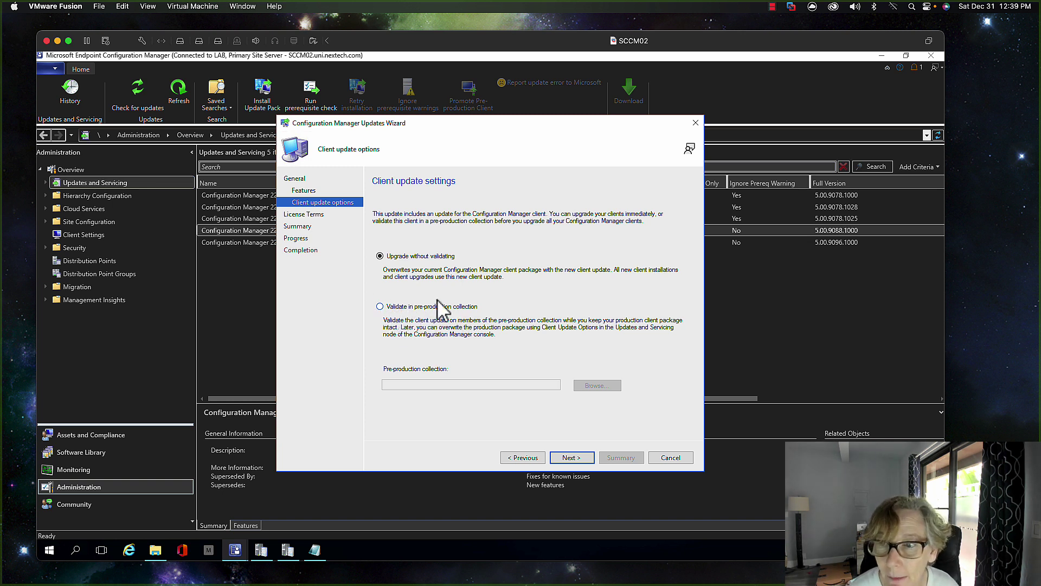
click(571, 457)
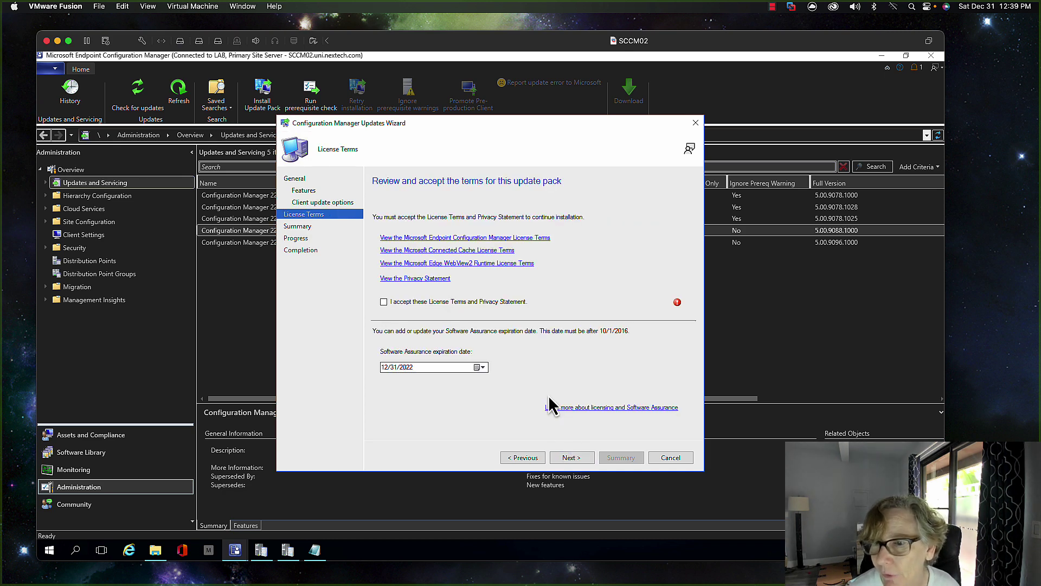
click(415, 303)
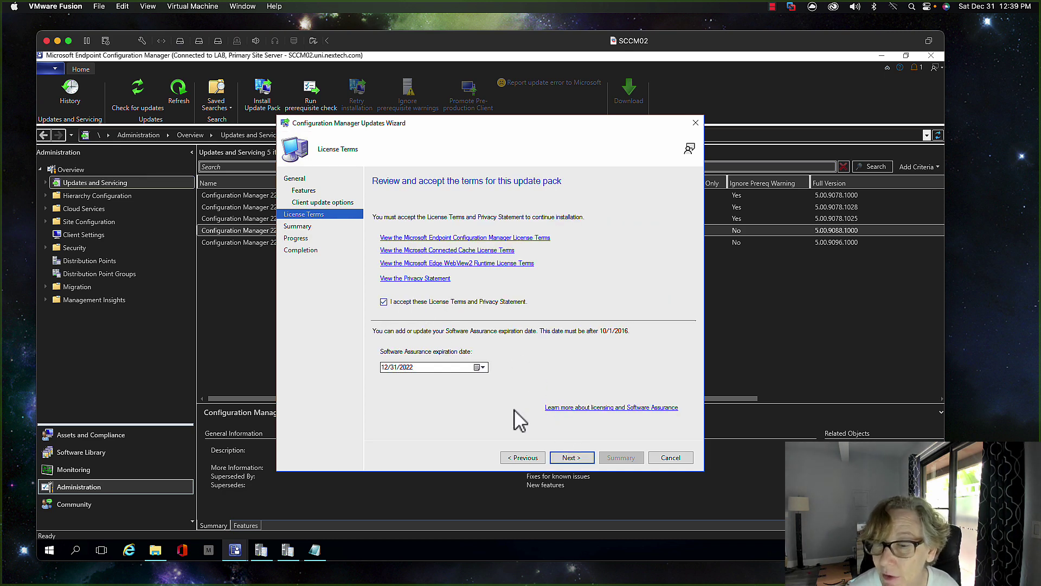
click(569, 458)
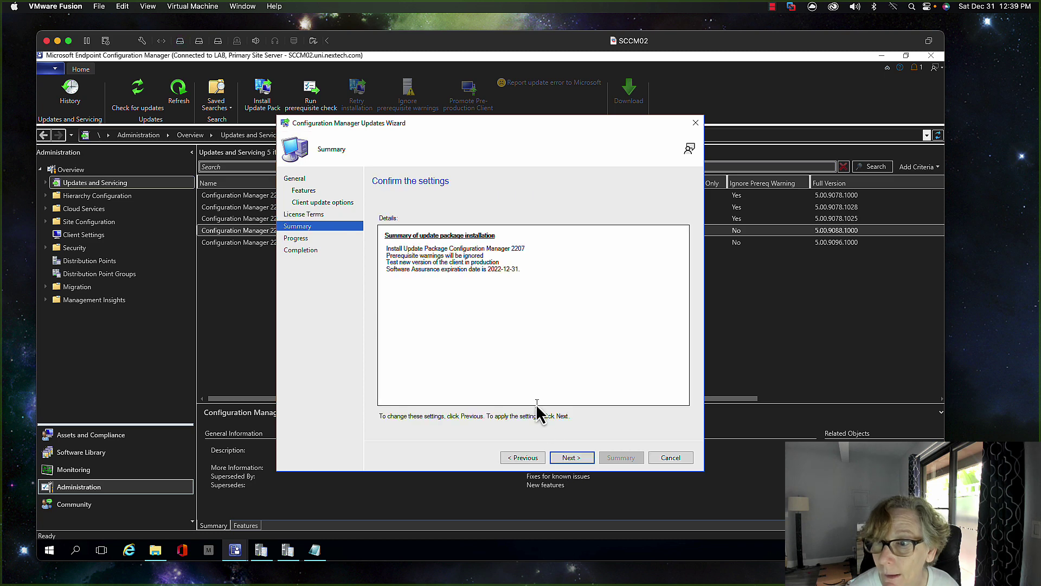
click(571, 458)
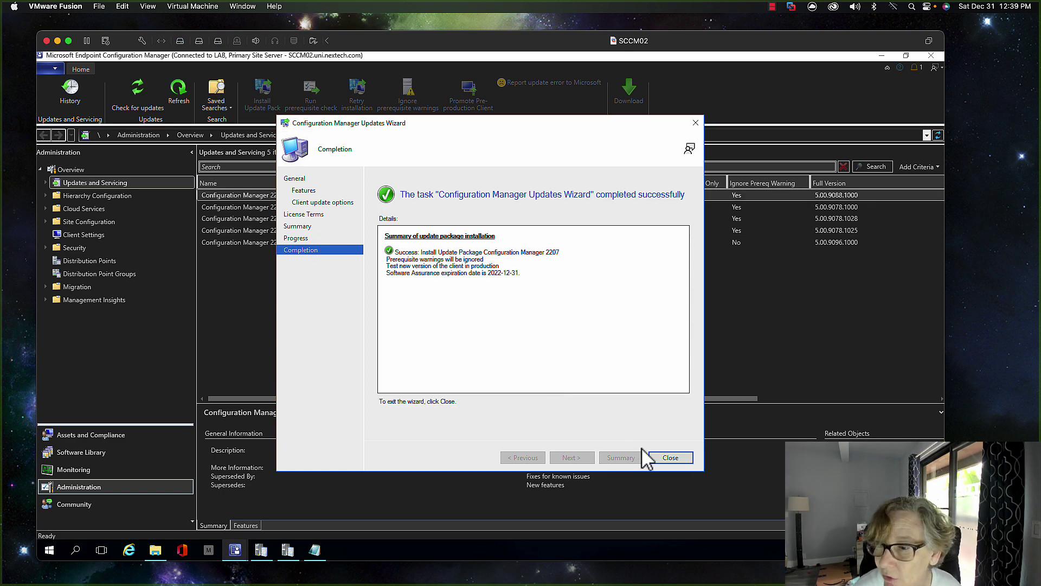
Accept the new 5.2207.1048.1700 console version install from Updates and Servicing and reopen the console.
click(664, 460)
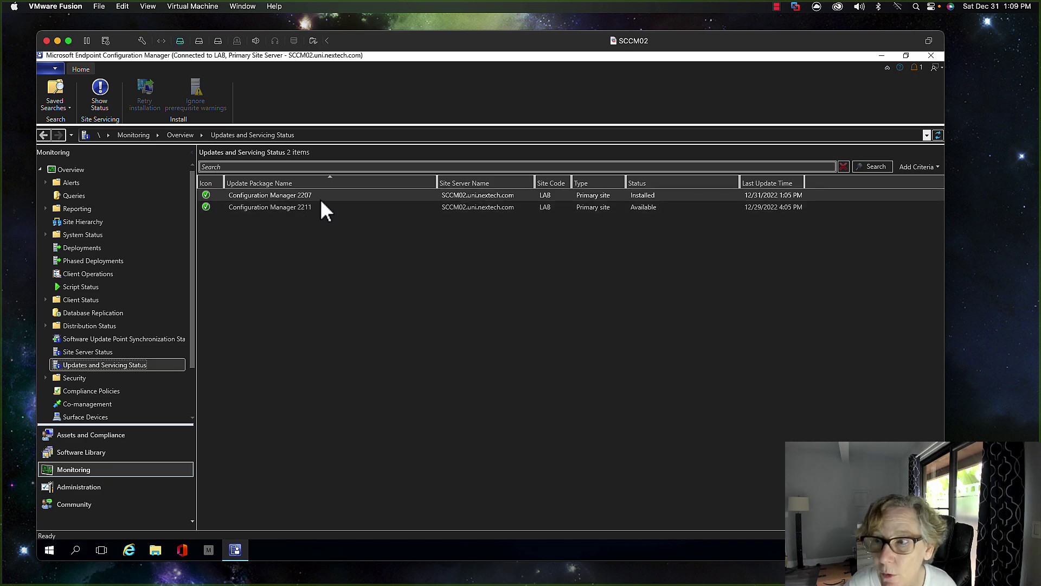
click(138, 486)
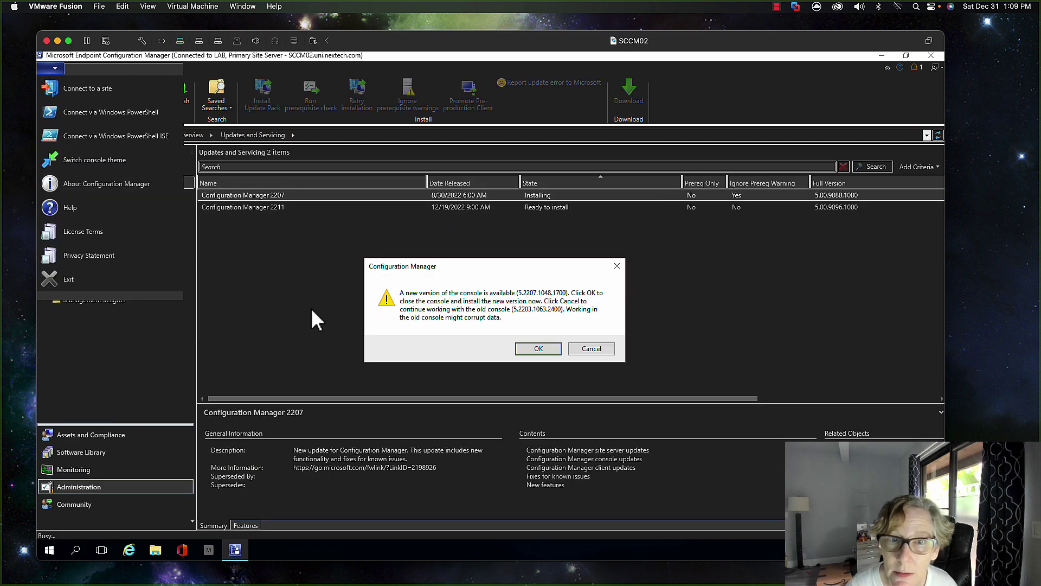
click(537, 348)
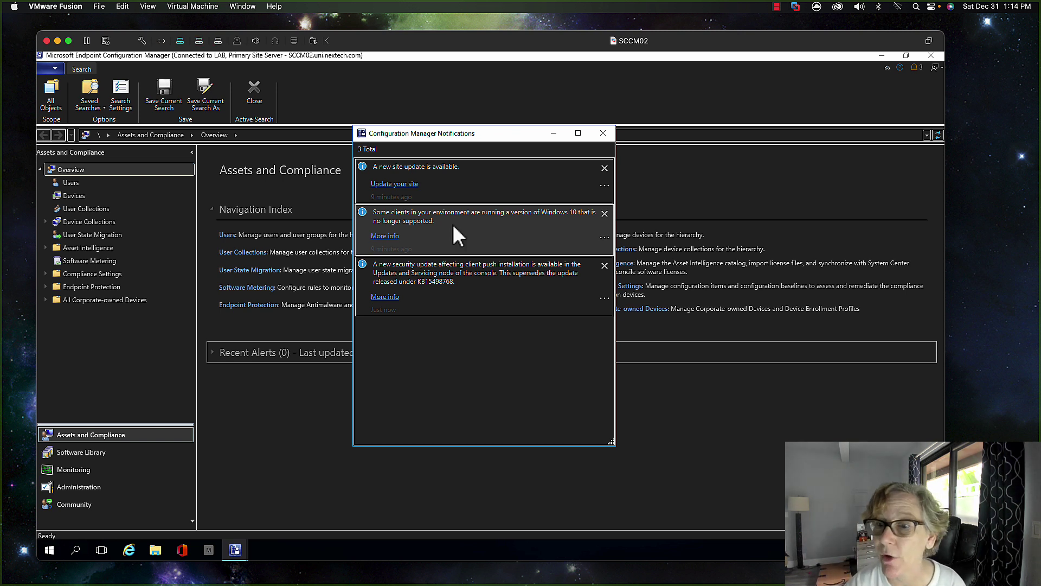
Start the 2207 Hotfix Rollup (KB15152495) download, confirming it and dismissing the checking-for-updates message.
click(458, 273)
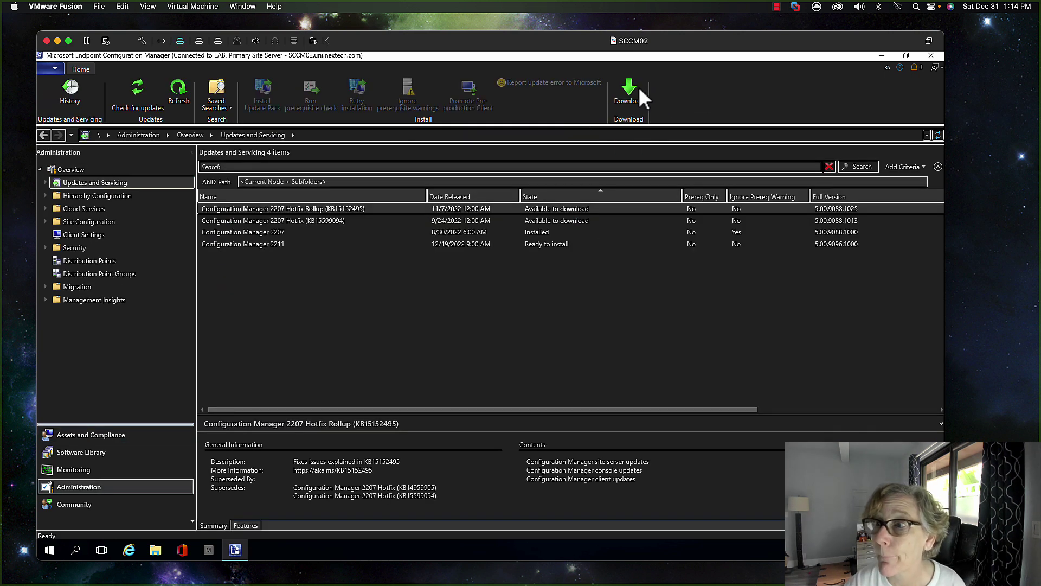
click(630, 92)
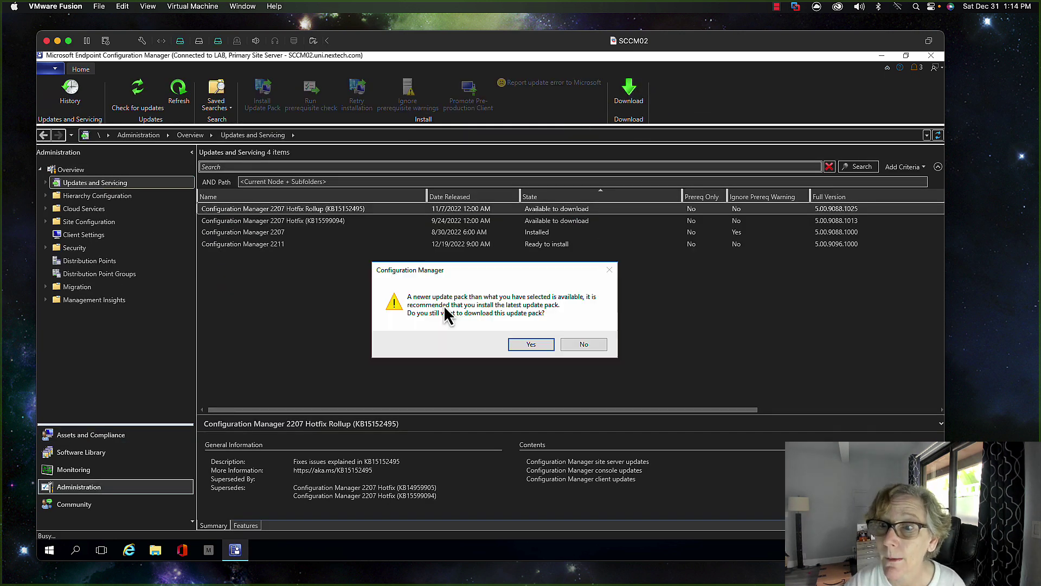
click(514, 343)
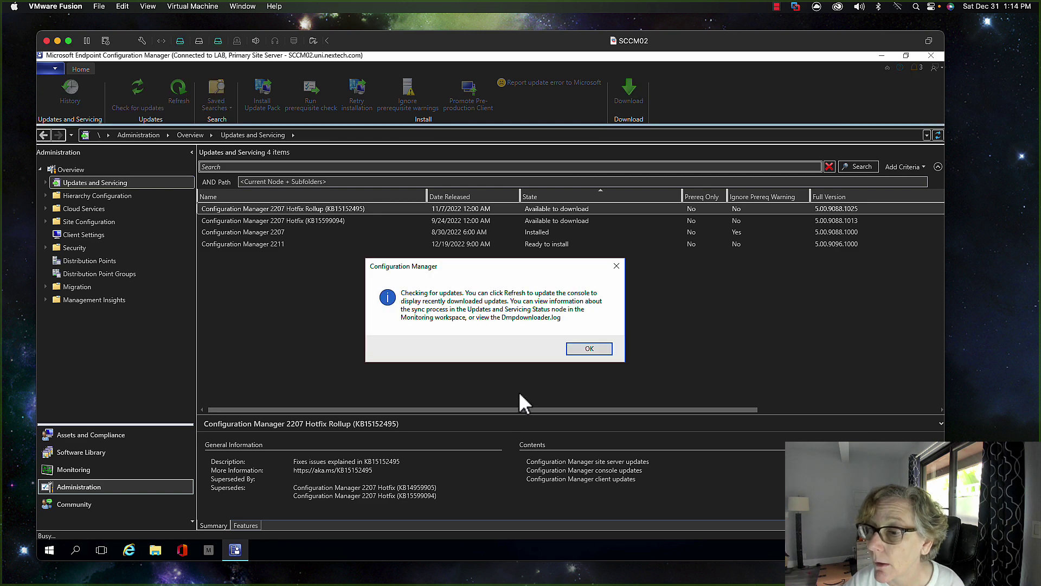
click(569, 351)
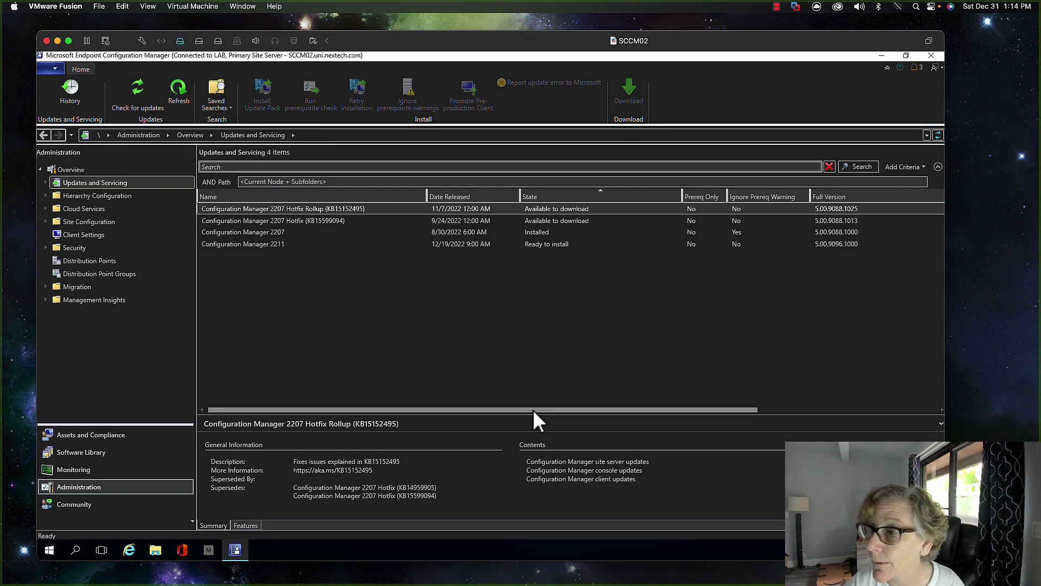
drag(532, 410, 682, 405)
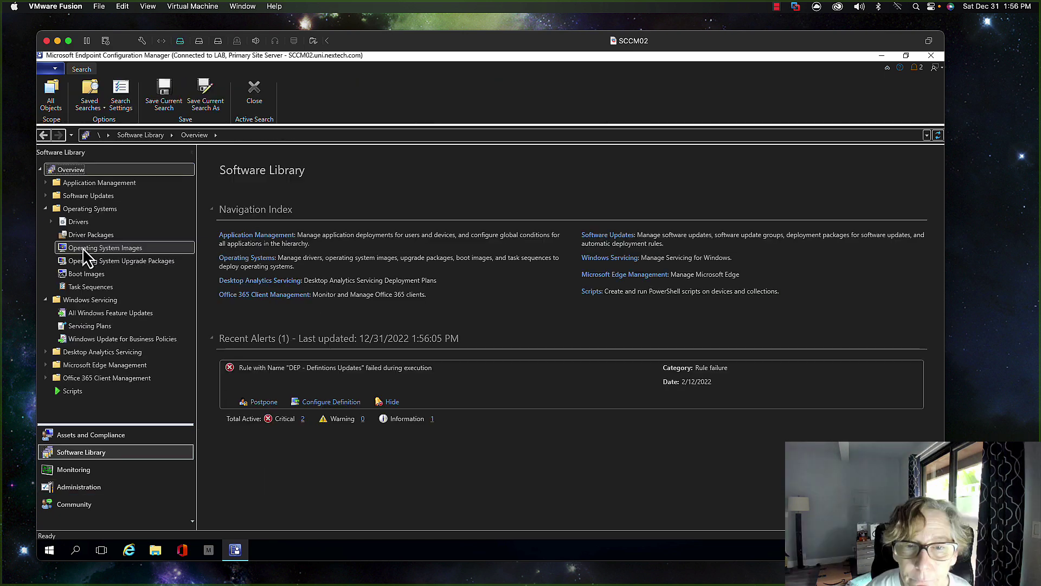
Redistribute Boot image (x64) package LAB00005 to DP01, then refresh to show both assets successful.
click(79, 275)
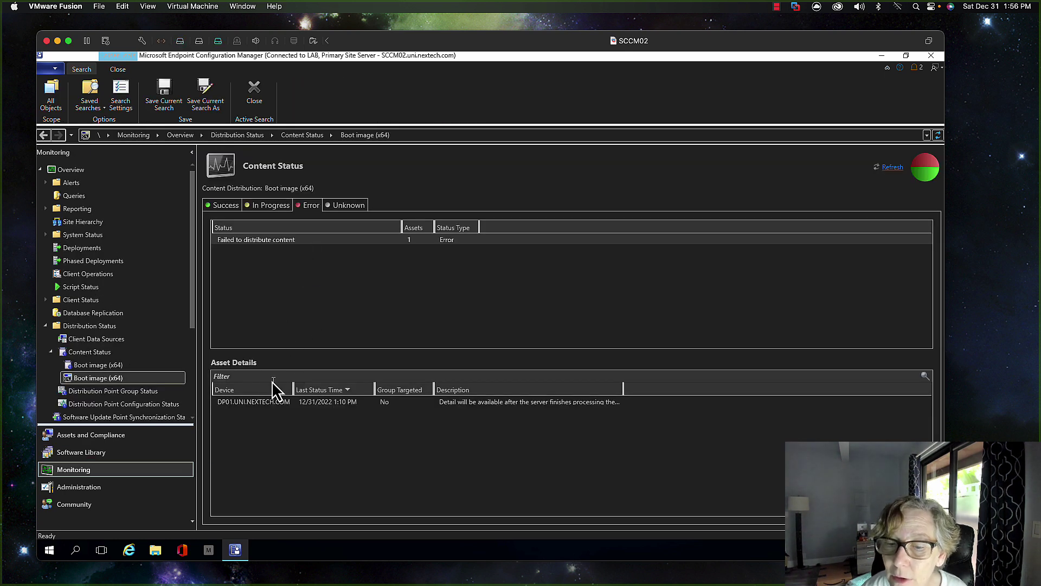
right_click(249, 401)
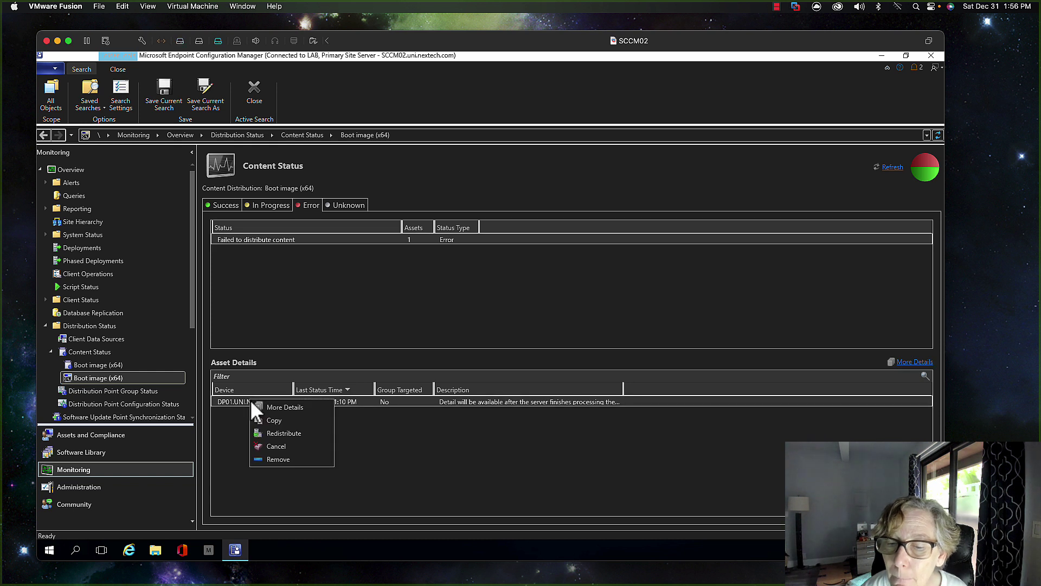
click(270, 432)
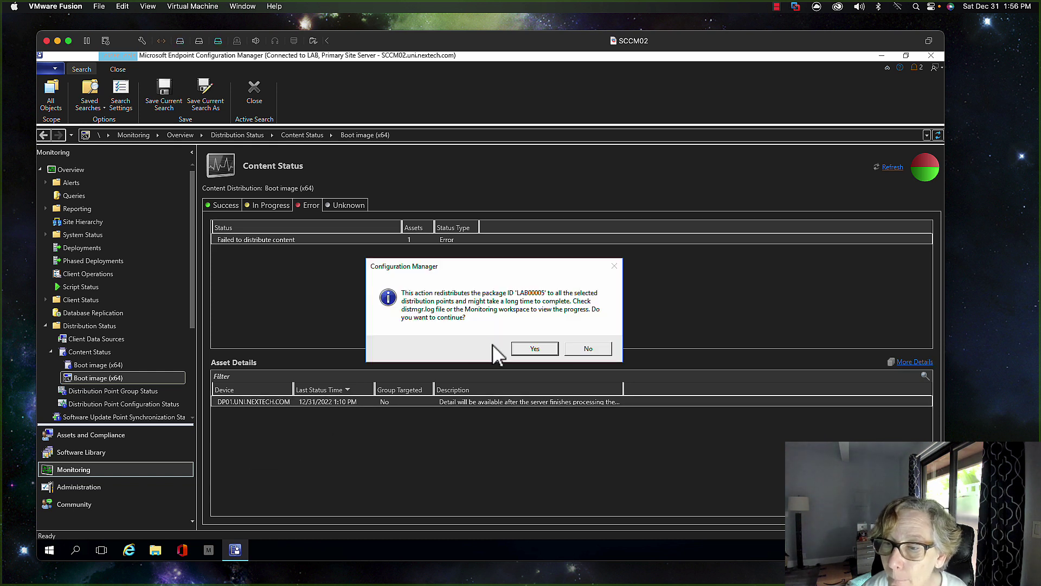
click(533, 350)
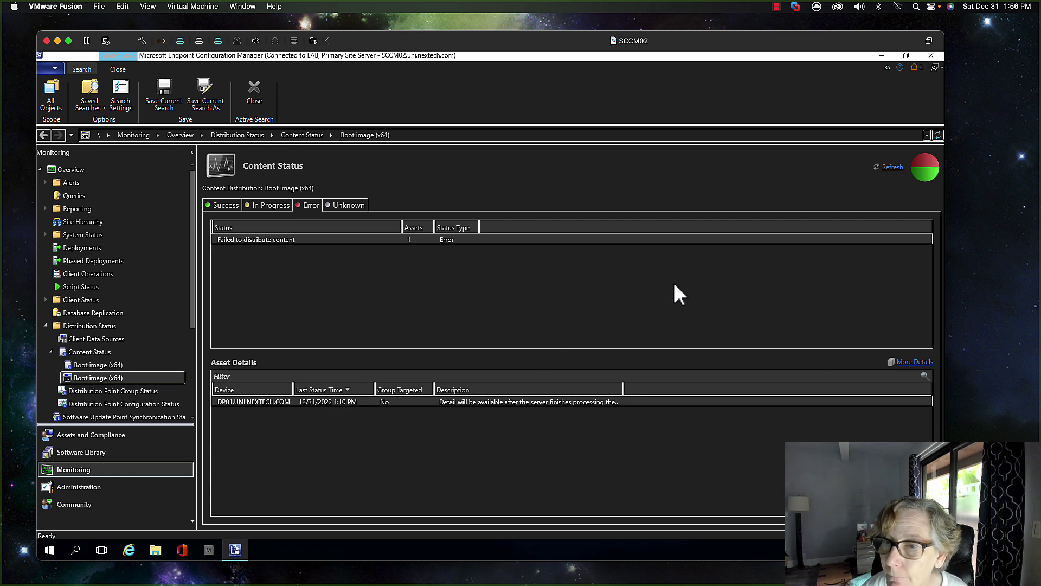
click(892, 168)
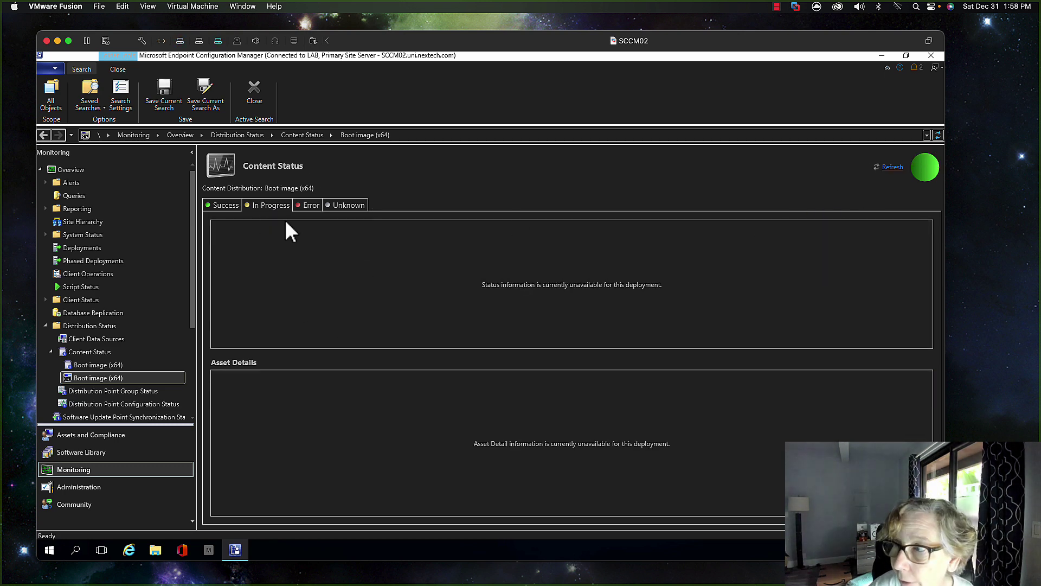
click(212, 205)
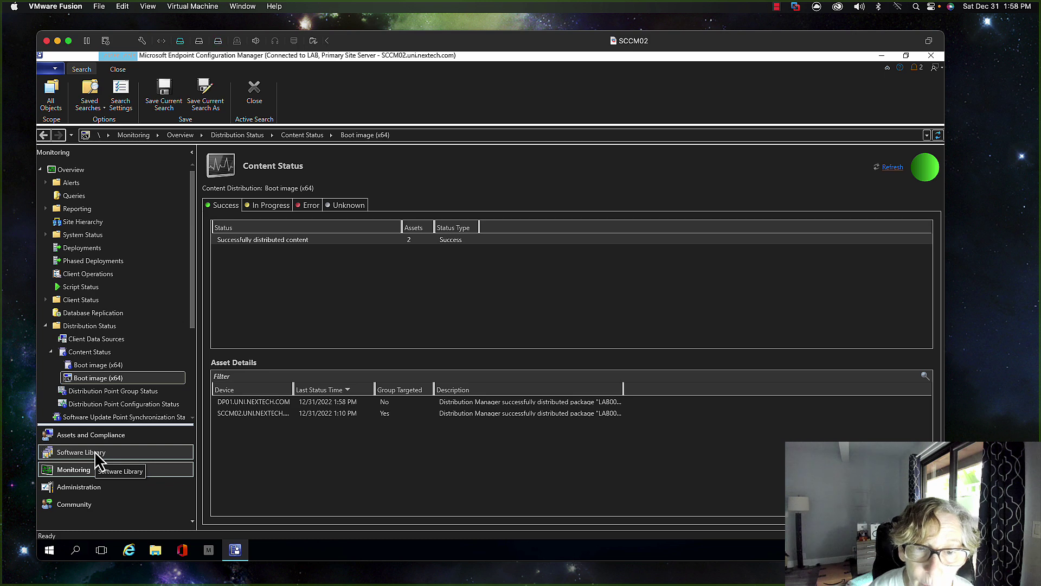
Verify the Configuration Manager Client Package reached both distribution points, then view Distribution Status.
click(95, 451)
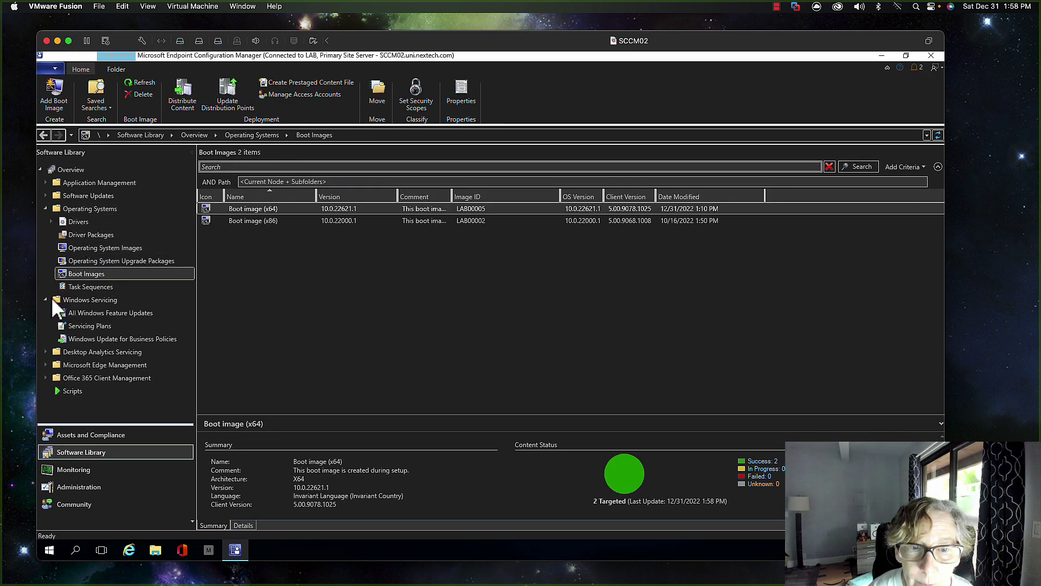
click(45, 183)
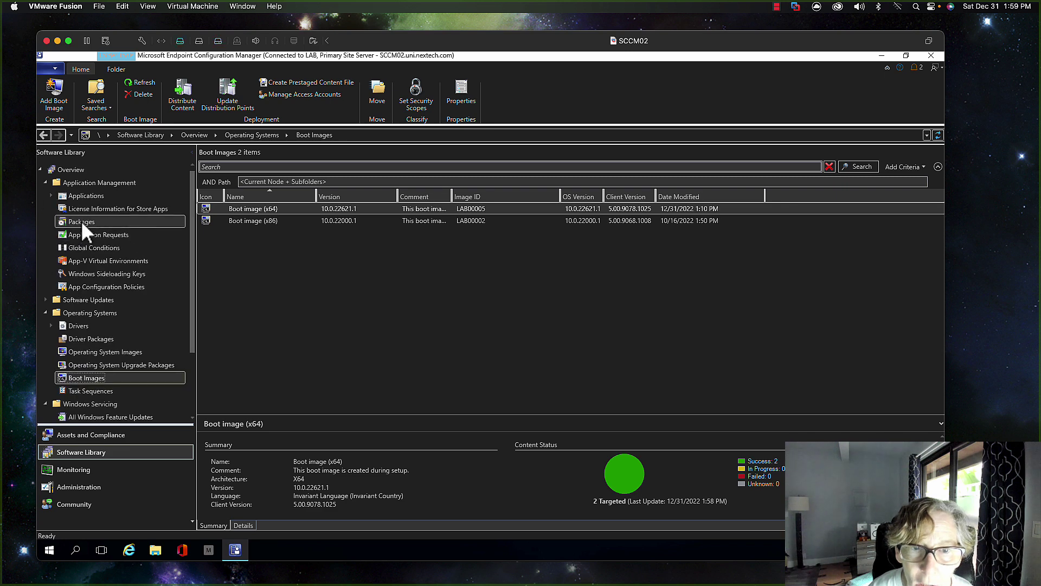
click(81, 221)
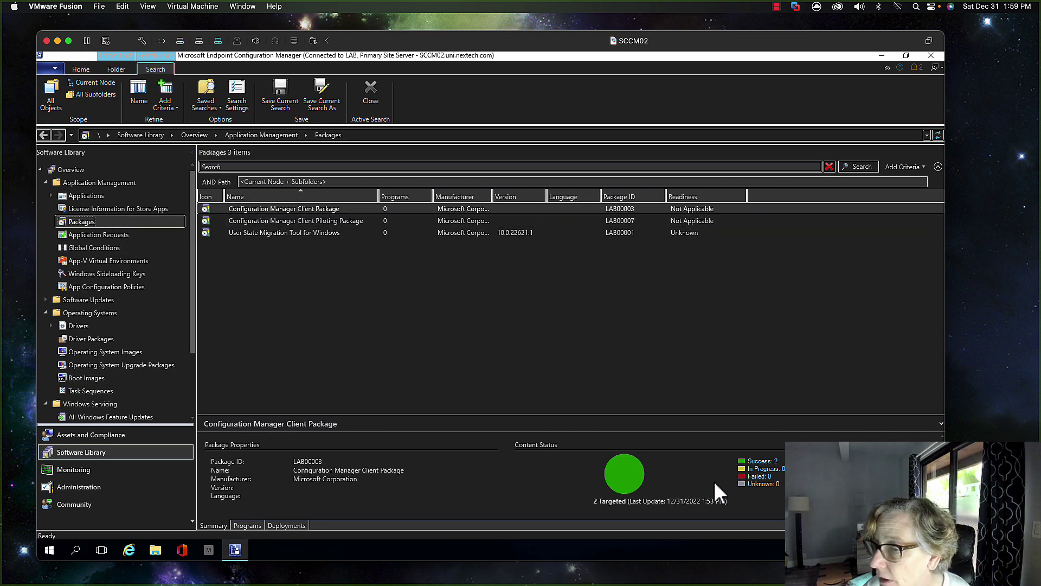
click(774, 490)
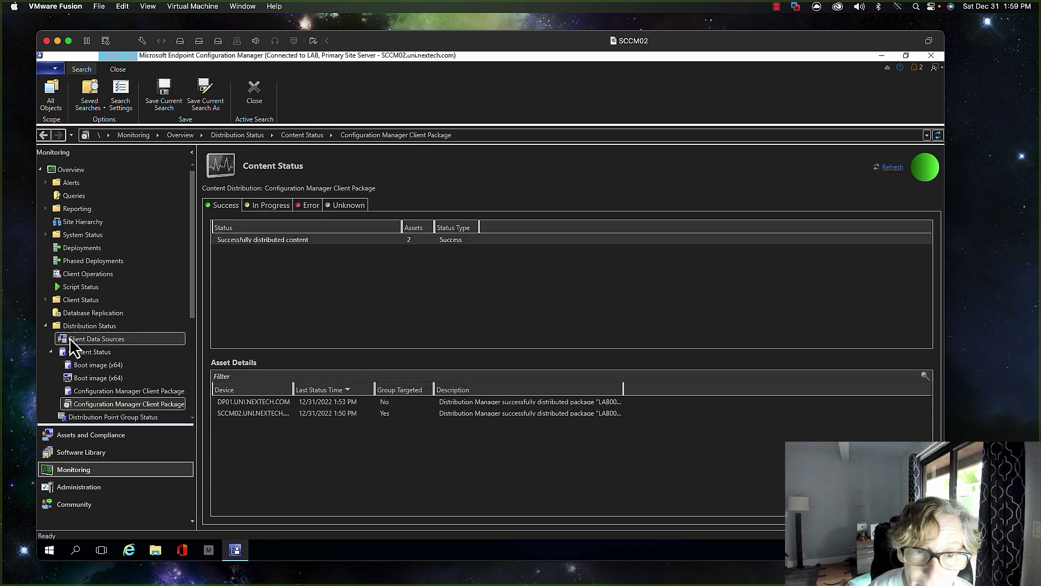
click(47, 326)
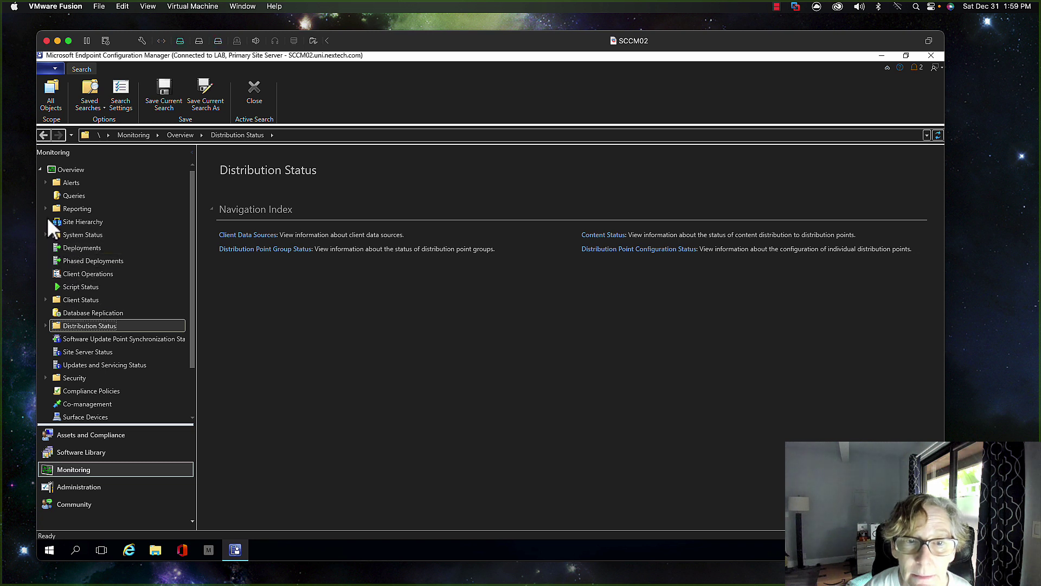
View the Production Client Deployment status under Monitoring > Client Status.
click(45, 299)
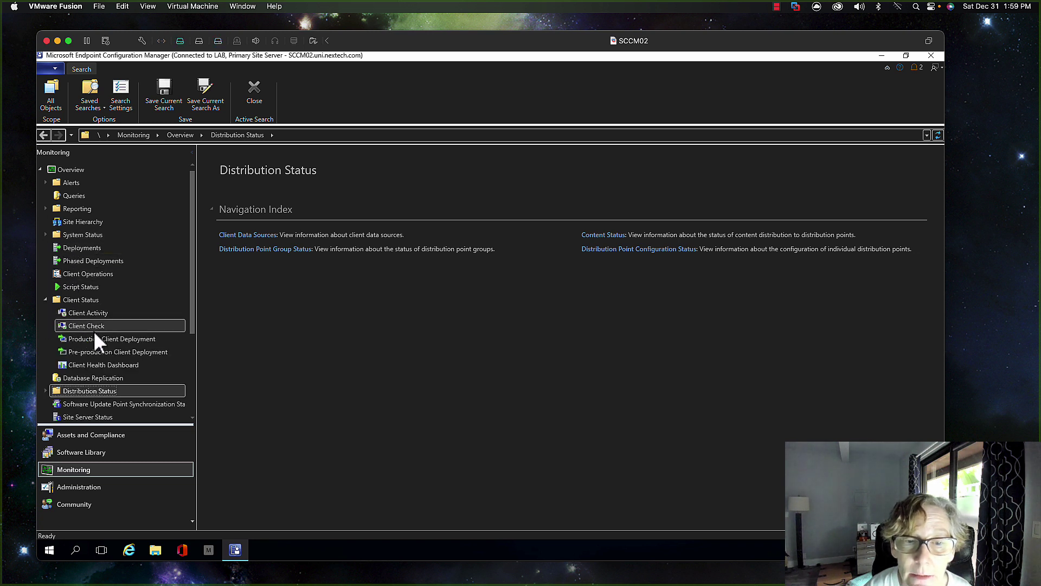
click(154, 338)
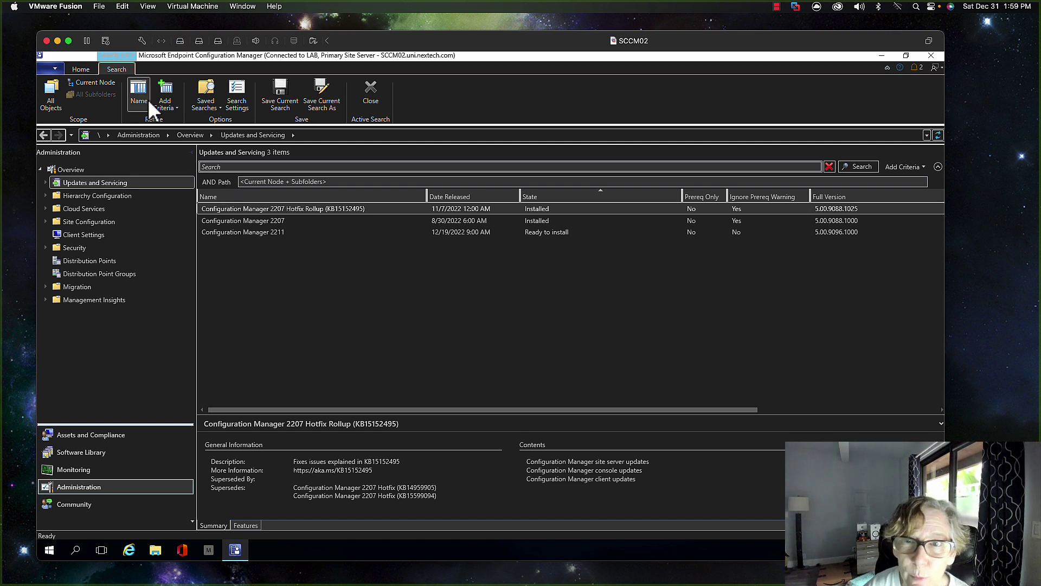
Choose Switch console theme from the blue console menu and dismiss the restart-recommended notice.
click(56, 69)
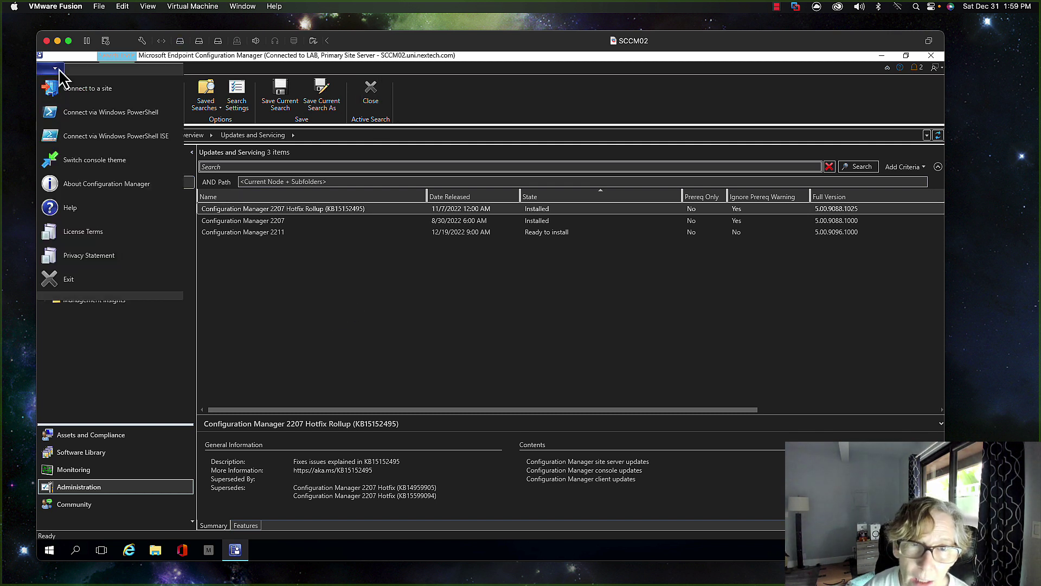
click(92, 161)
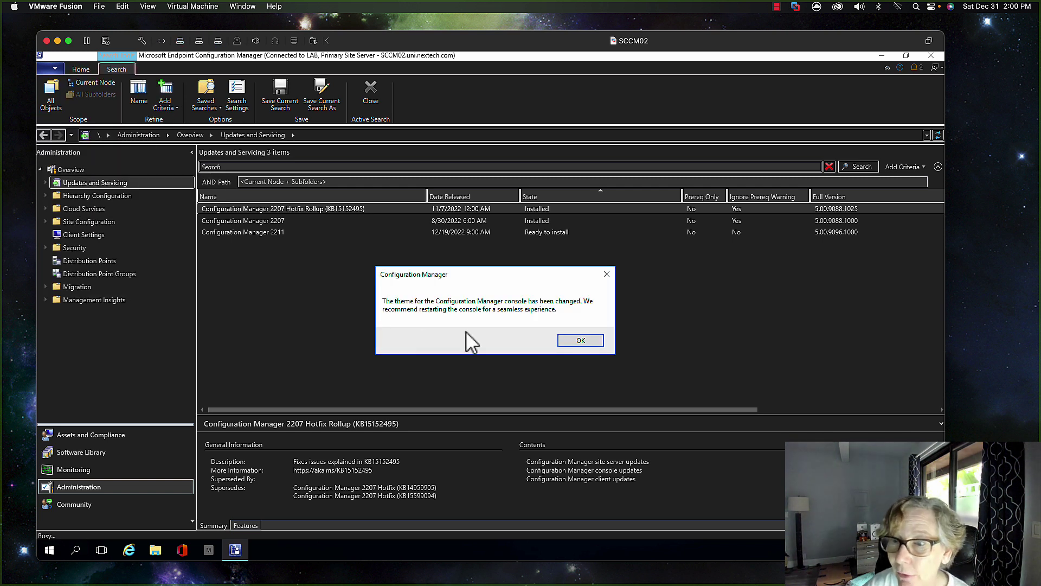
click(595, 344)
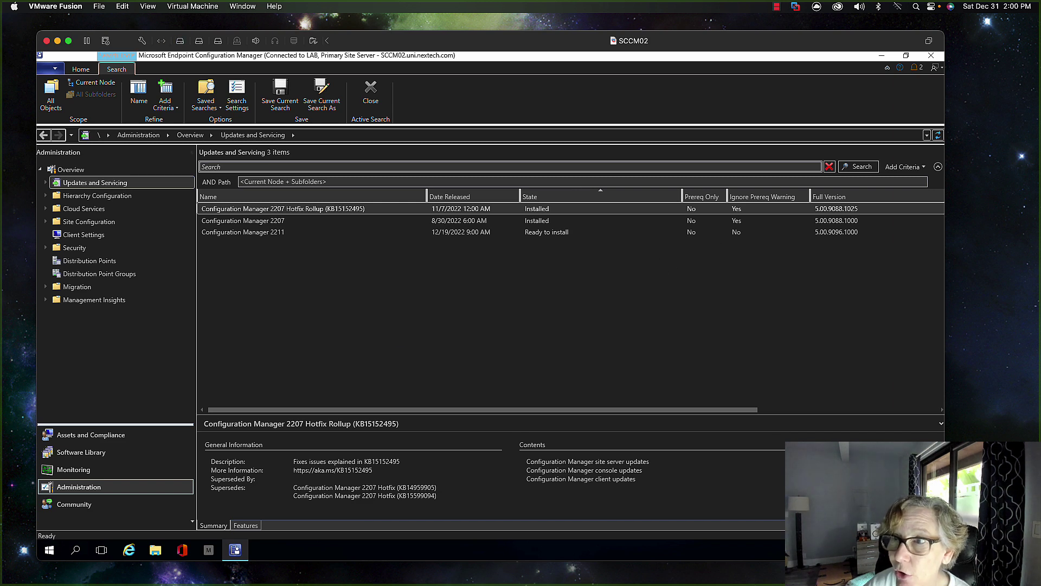